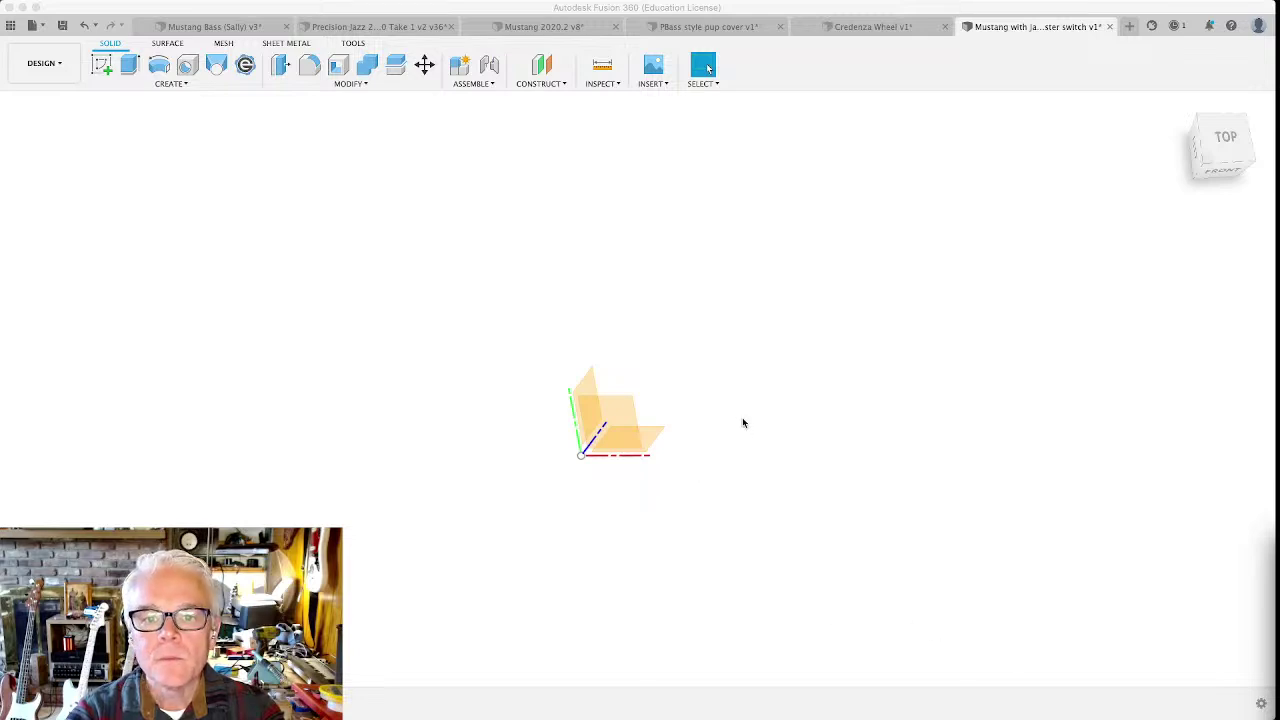
left_click(606, 286)
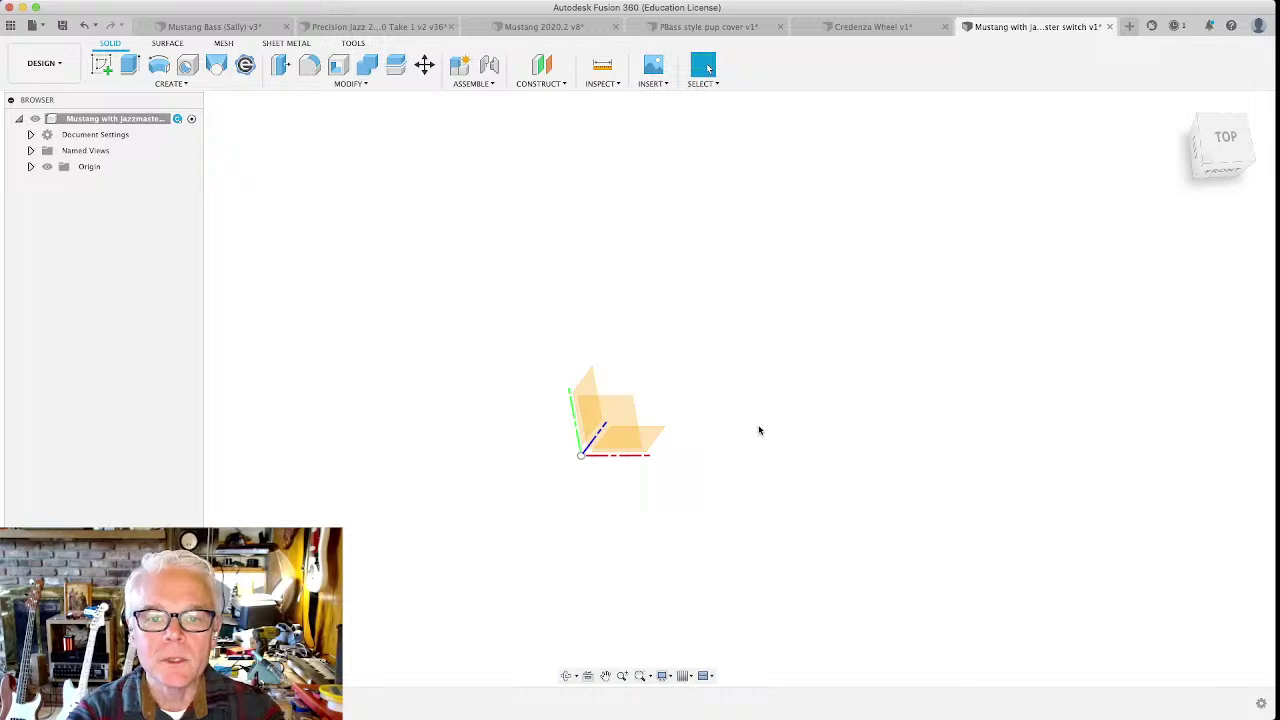
left_click_drag(756, 436, 579, 544)
key("Escape")
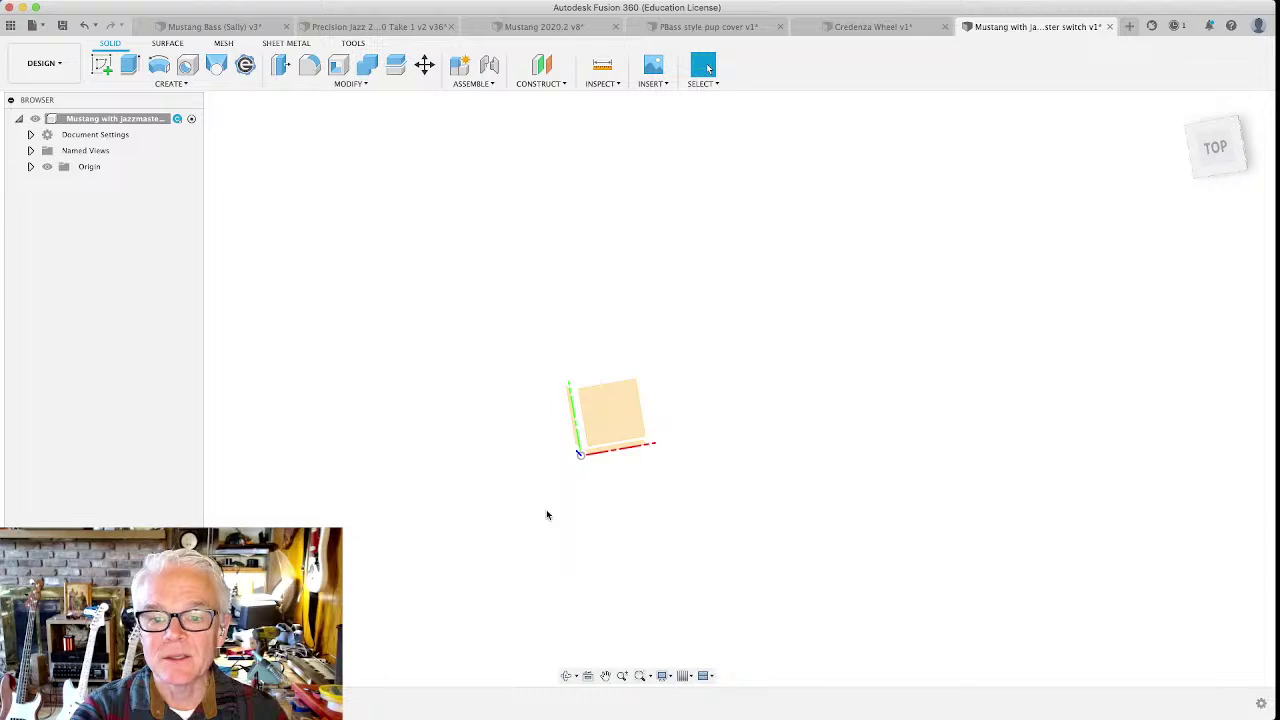
Step: Inspect the Credenza Wheel model from its back side and return to the Mustang with jazzmaster switch design
left_click(898, 27)
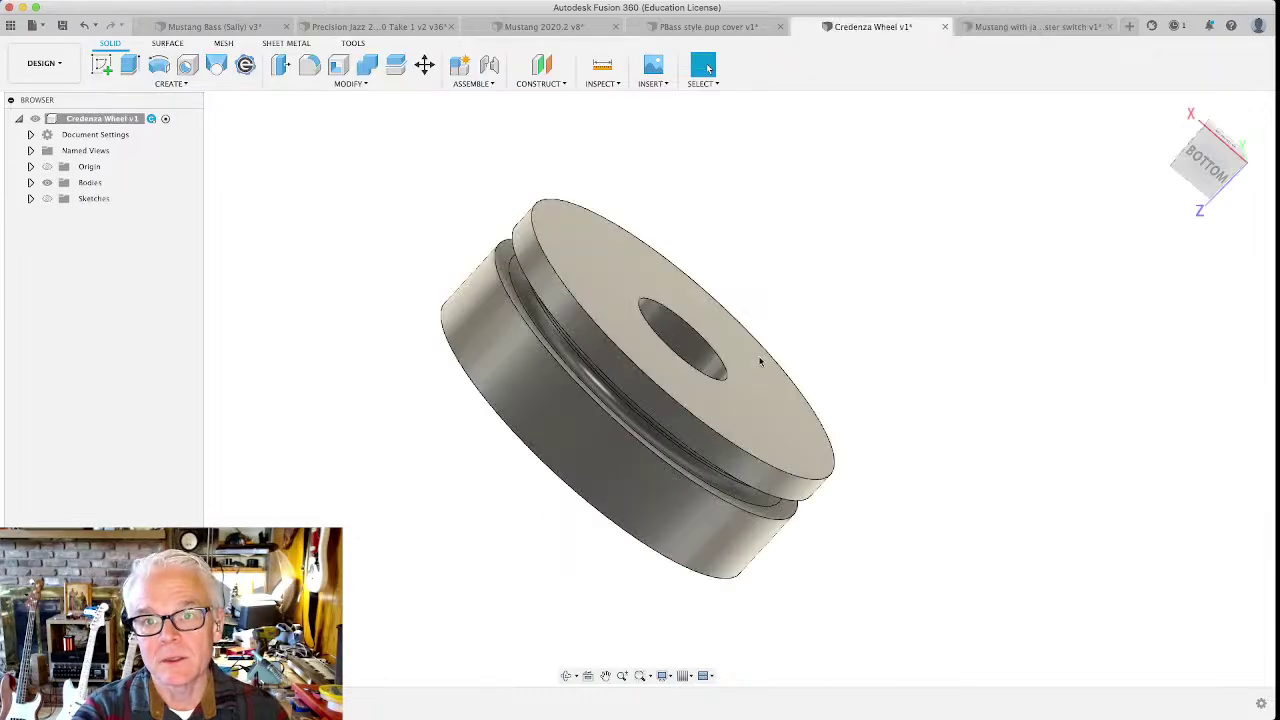
middle_click_drag(666, 366, 646, 397, "shift")
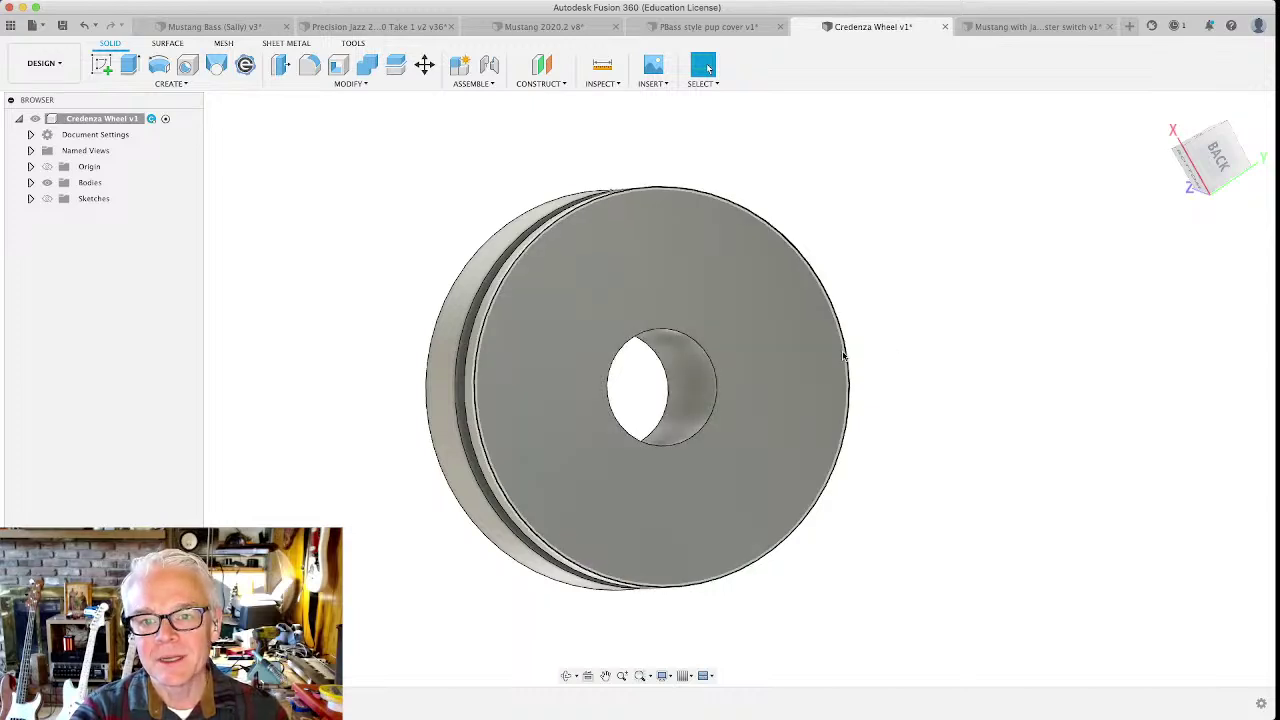
left_click(1032, 27)
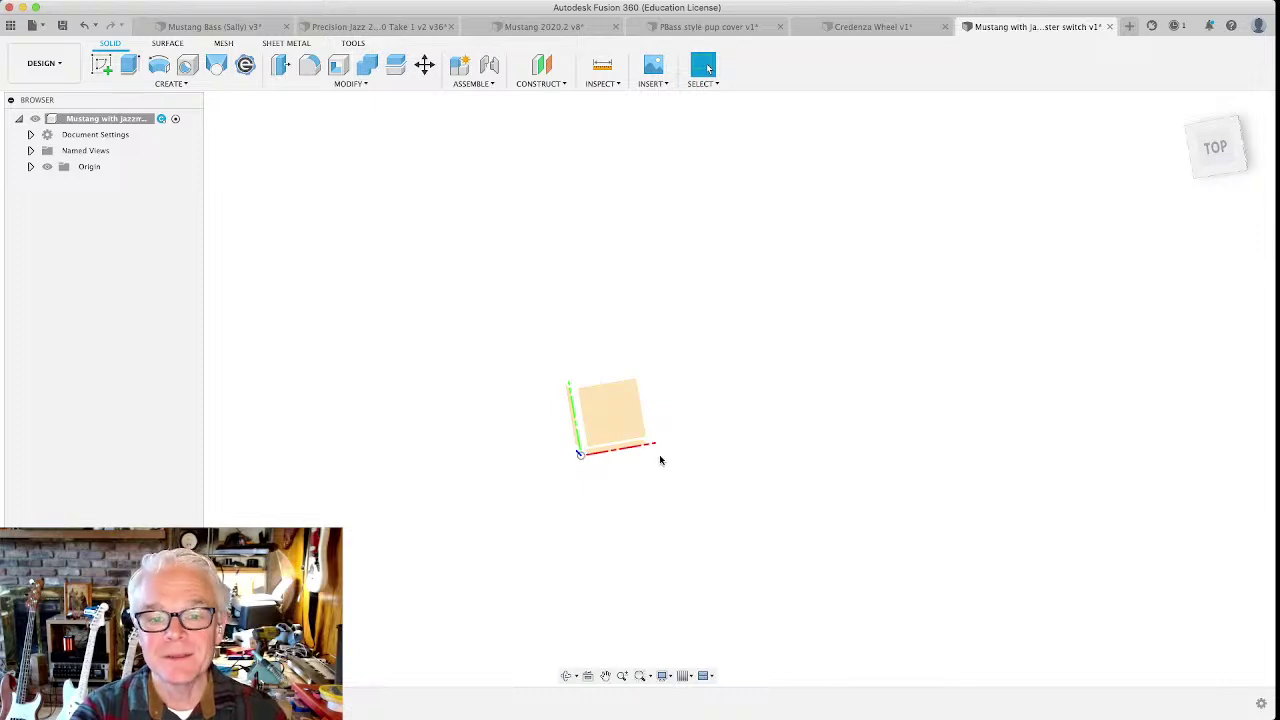
mouse_move(646, 528)
middle_mouse_down("shift")
mouse_move(651, 481)
mouse_move(640, 531)
middle_mouse_up("shift")
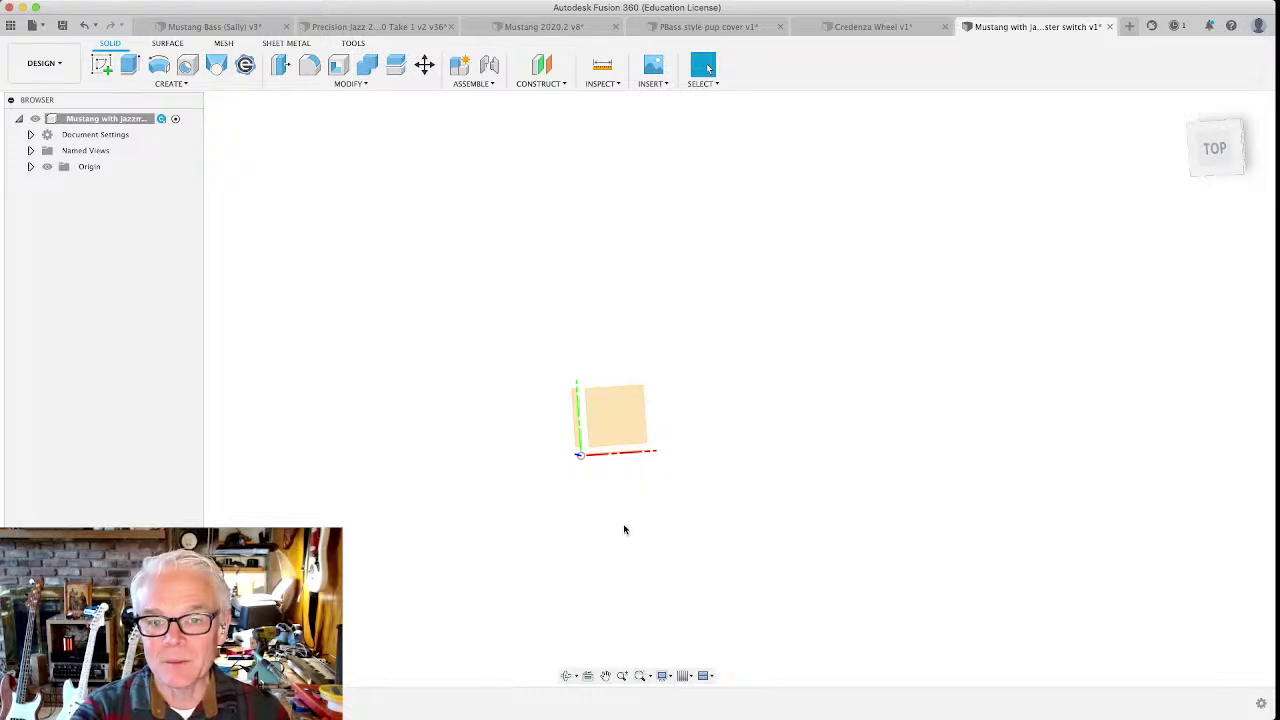
mouse_move(600, 525)
middle_mouse_down("shift")
mouse_move(600, 480)
mouse_move(571, 493)
middle_mouse_up("shift")
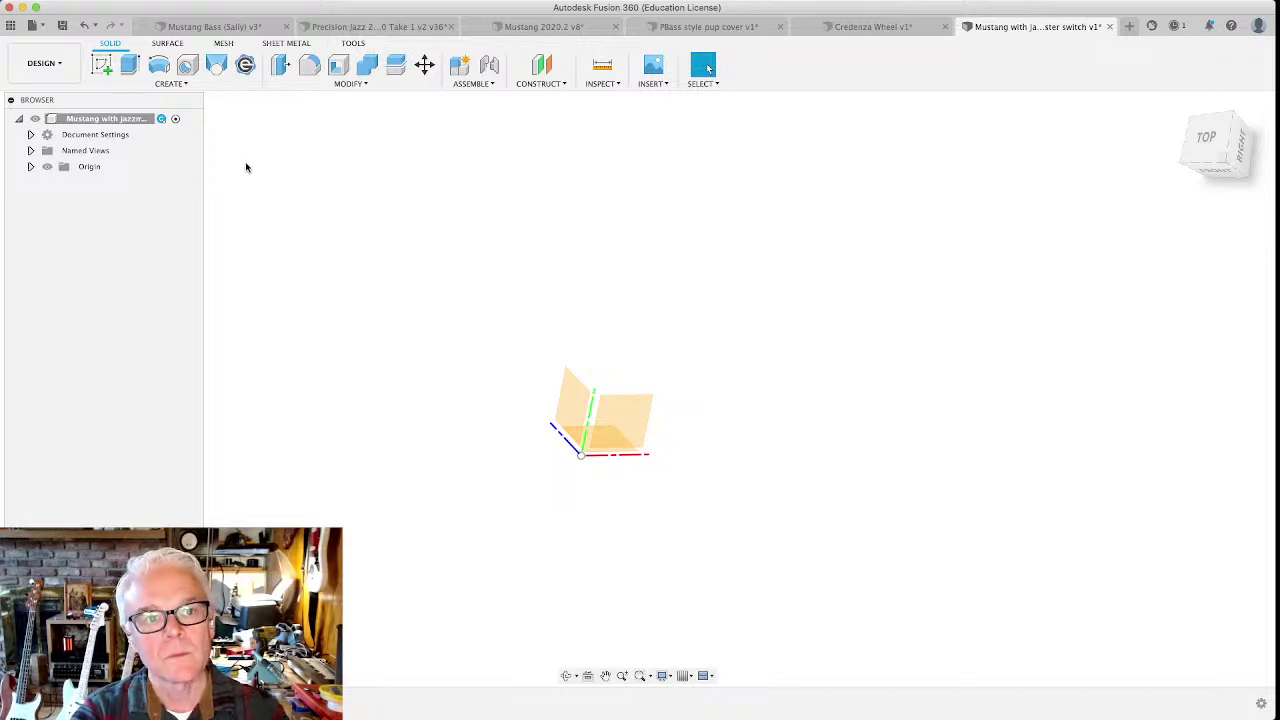
Step: Examine the available workspaces and the Solid, Surface and Mesh toolsets of the Design workspace
left_click(45, 63)
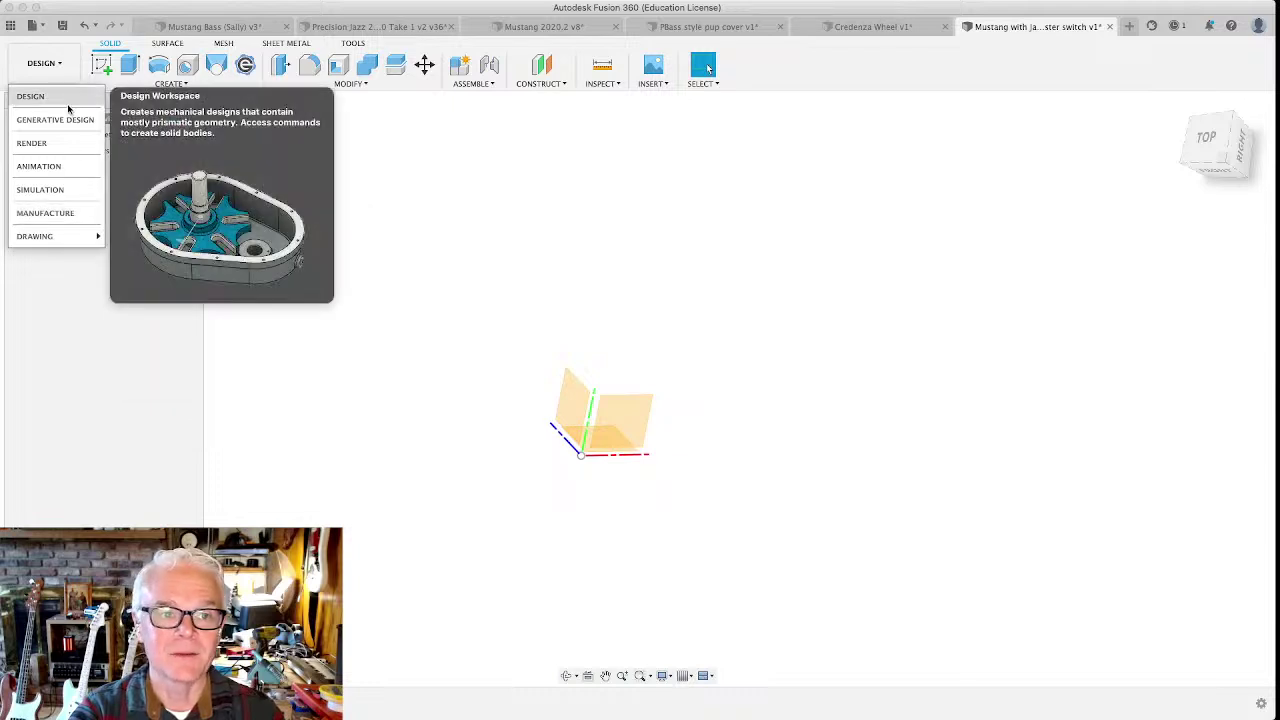
mouse_move(79, 238)
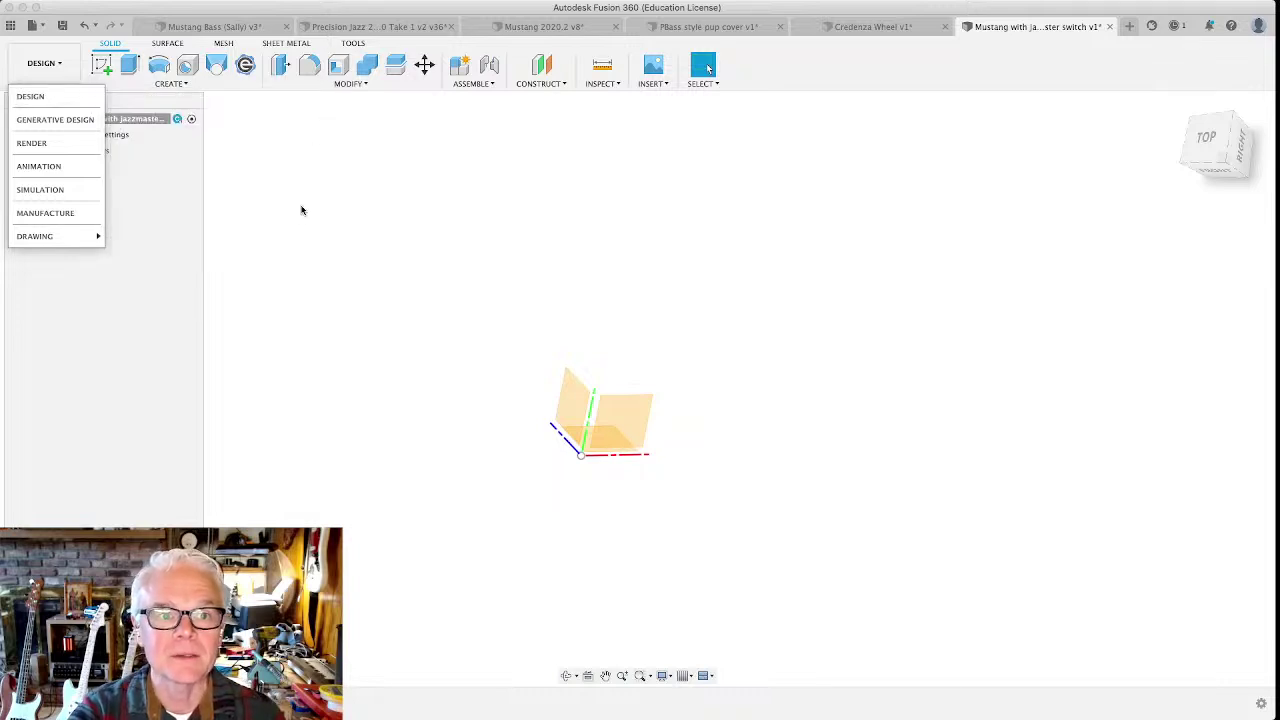
left_click(172, 45)
left_click(222, 43)
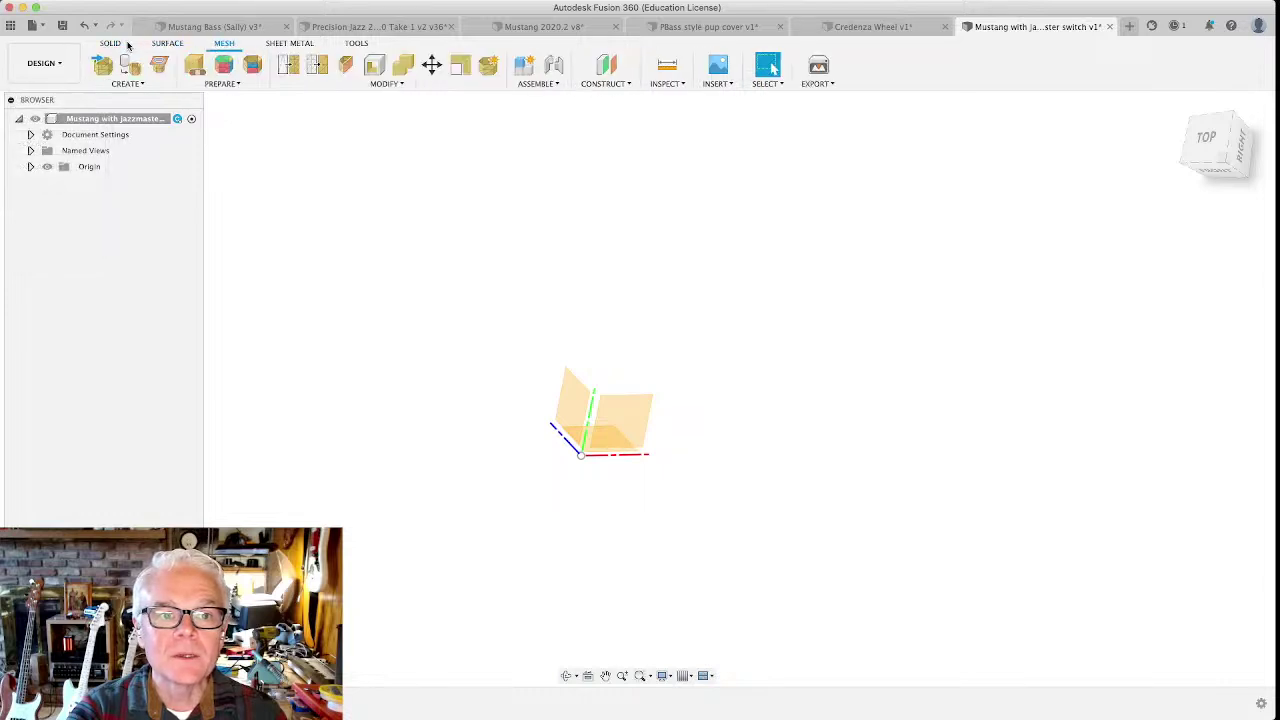
left_click(116, 44)
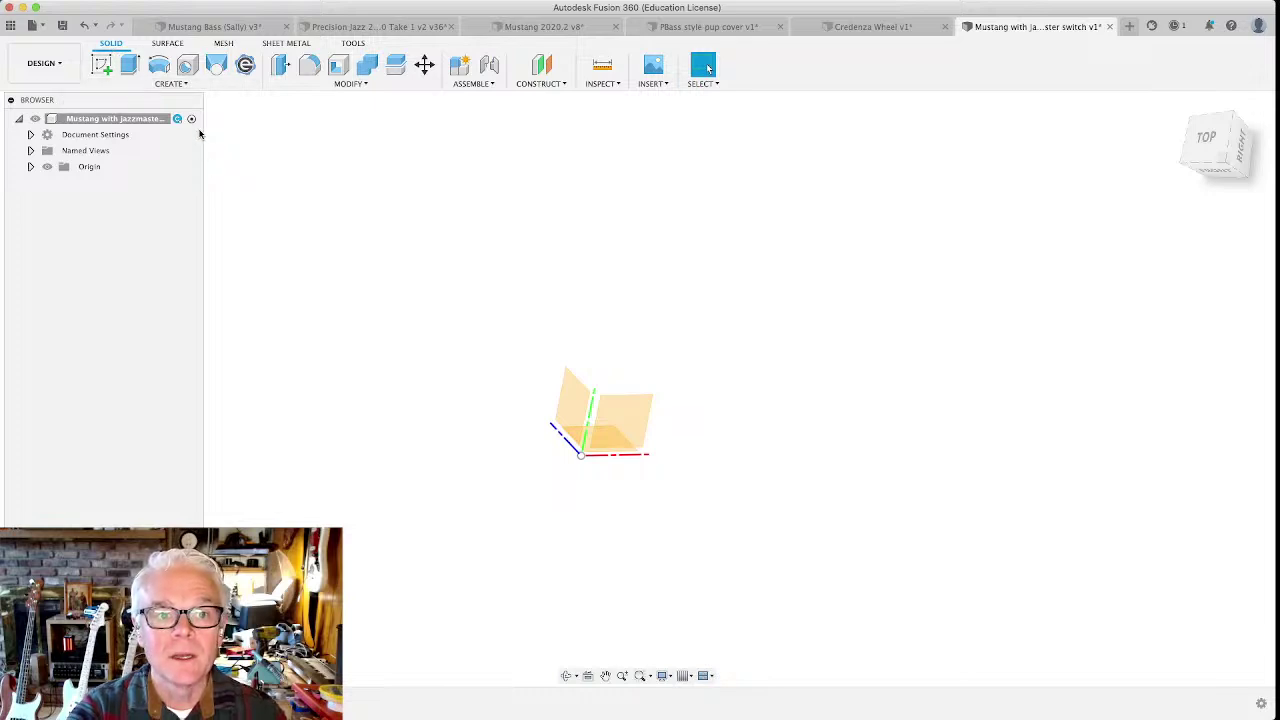
left_click(170, 44)
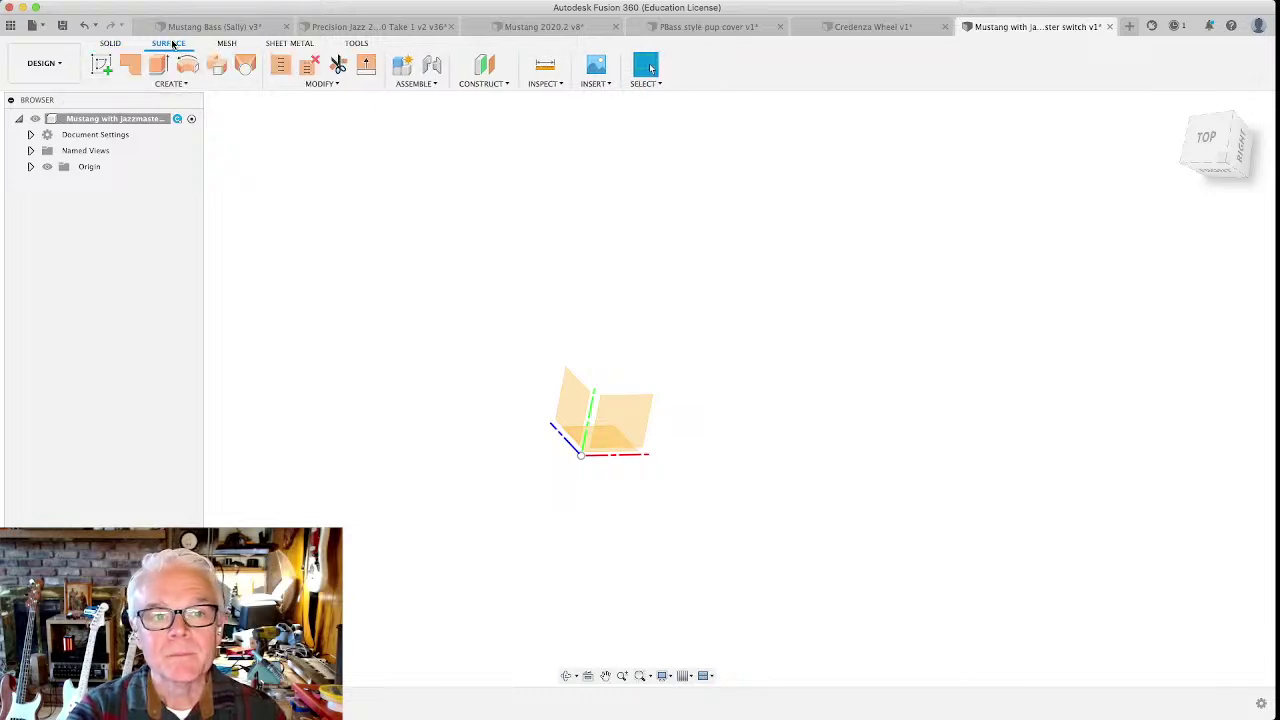
left_click(226, 44)
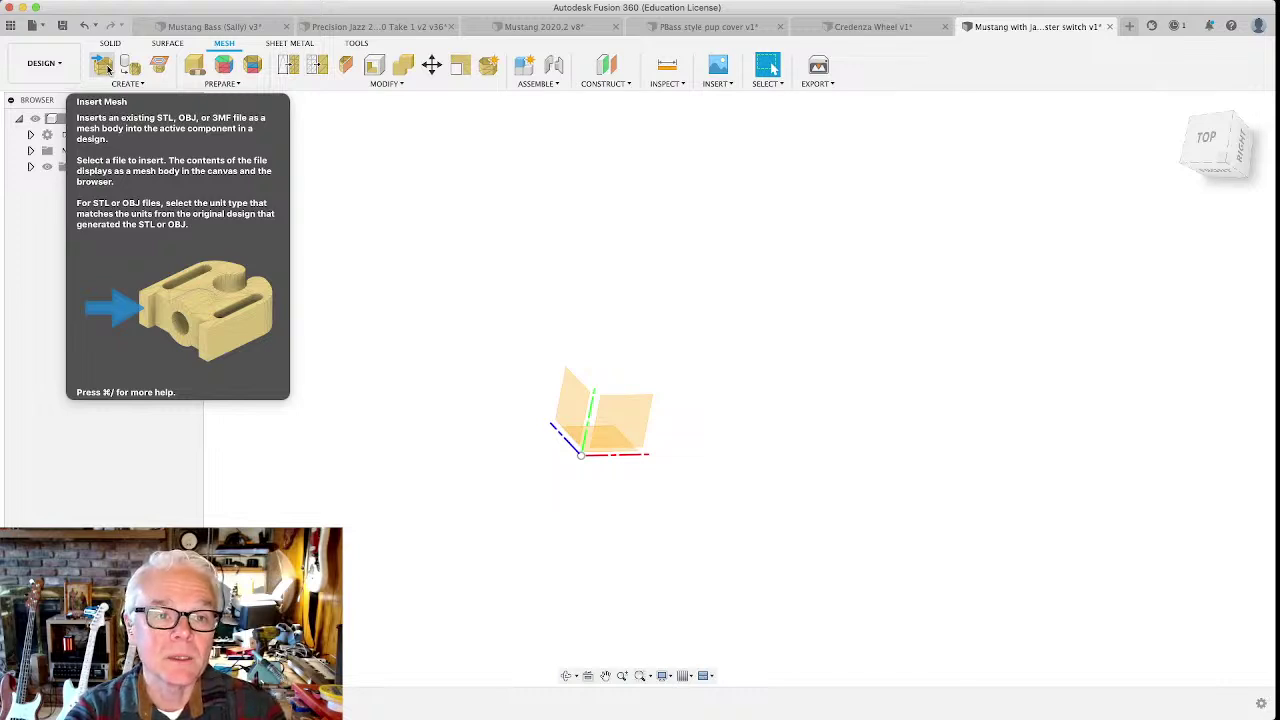
left_click(111, 44)
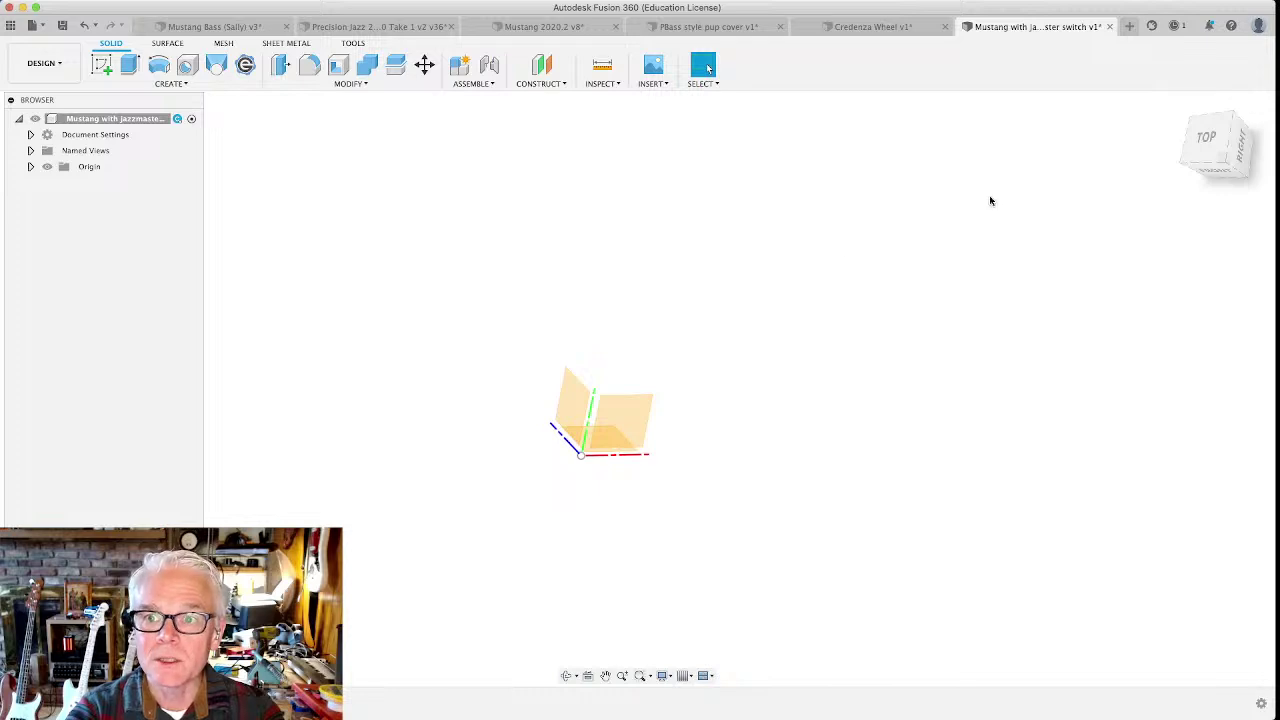
Step: Start a new sketch on the top-facing origin plane and move the Sketch Palette clear of the origin
left_click(1207, 140)
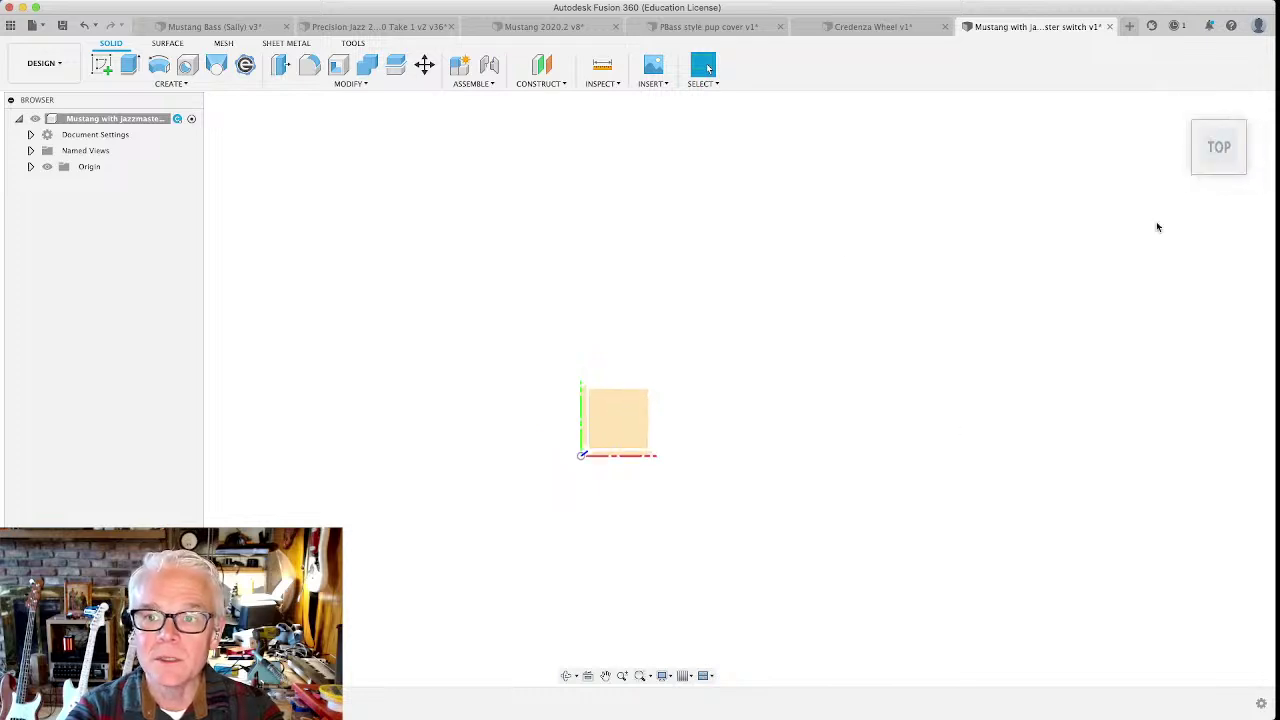
mouse_move(980, 366)
middle_mouse_down("shift")
mouse_move(971, 340)
mouse_move(958, 360)
middle_mouse_up("shift")
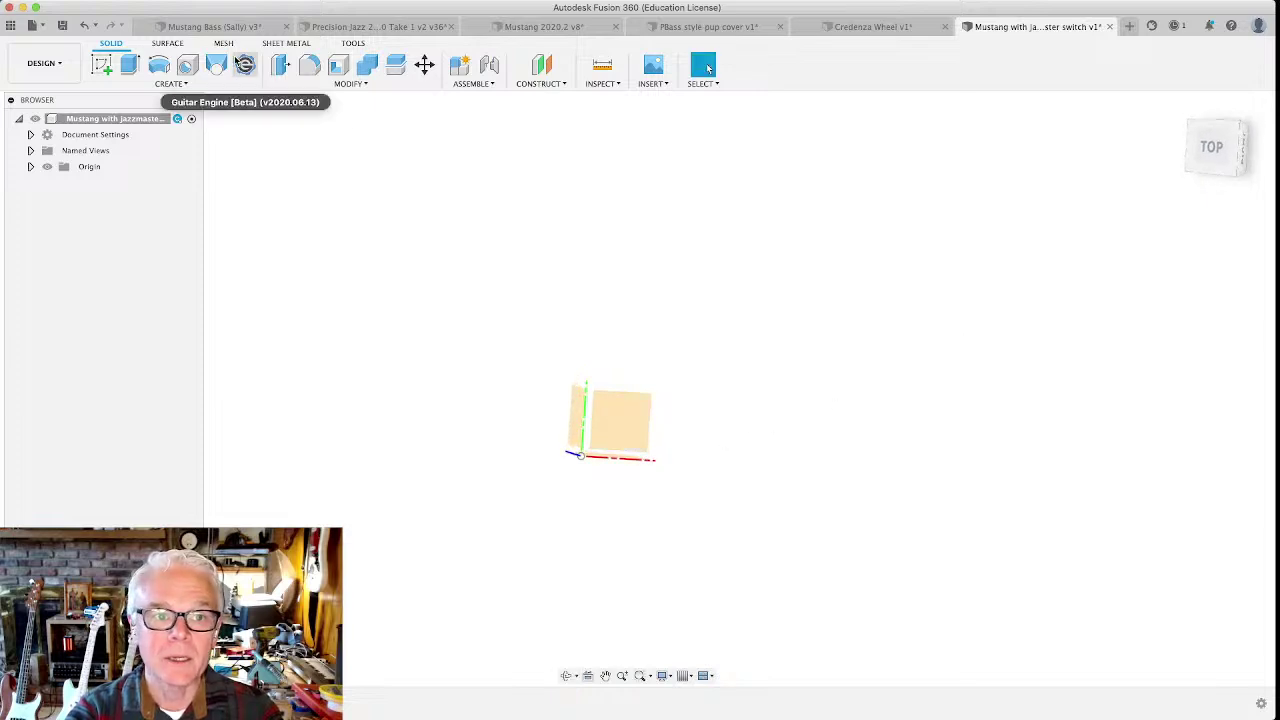
left_click(171, 85)
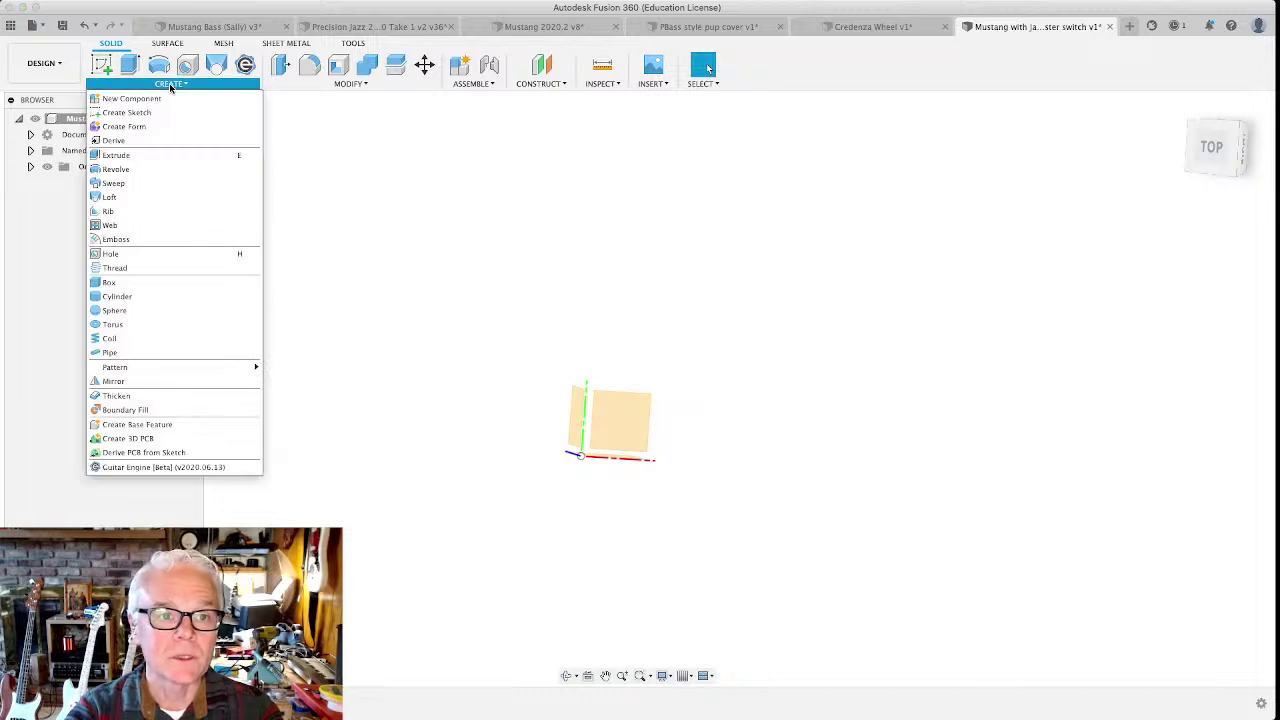
left_click(126, 113)
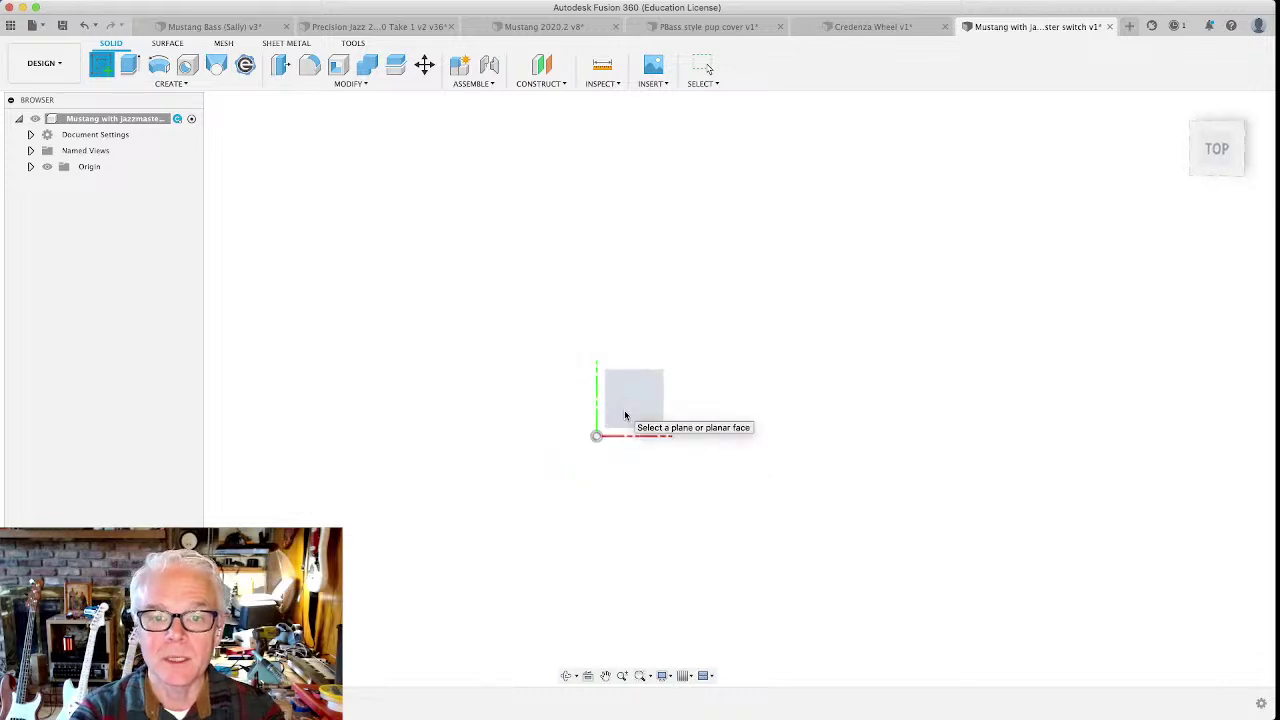
left_click(625, 414)
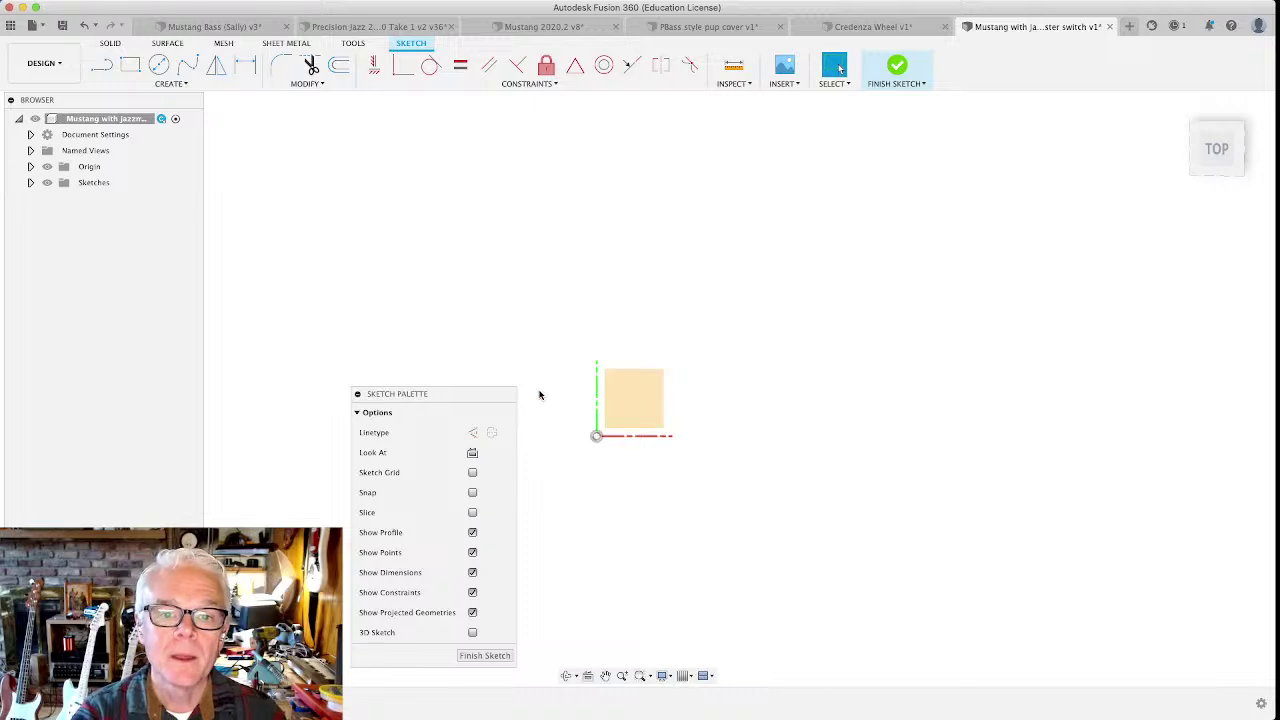
mouse_move(477, 392)
left_mouse_down()
mouse_move(386, 193)
mouse_move(331, 129)
mouse_move(346, 114)
left_mouse_up()
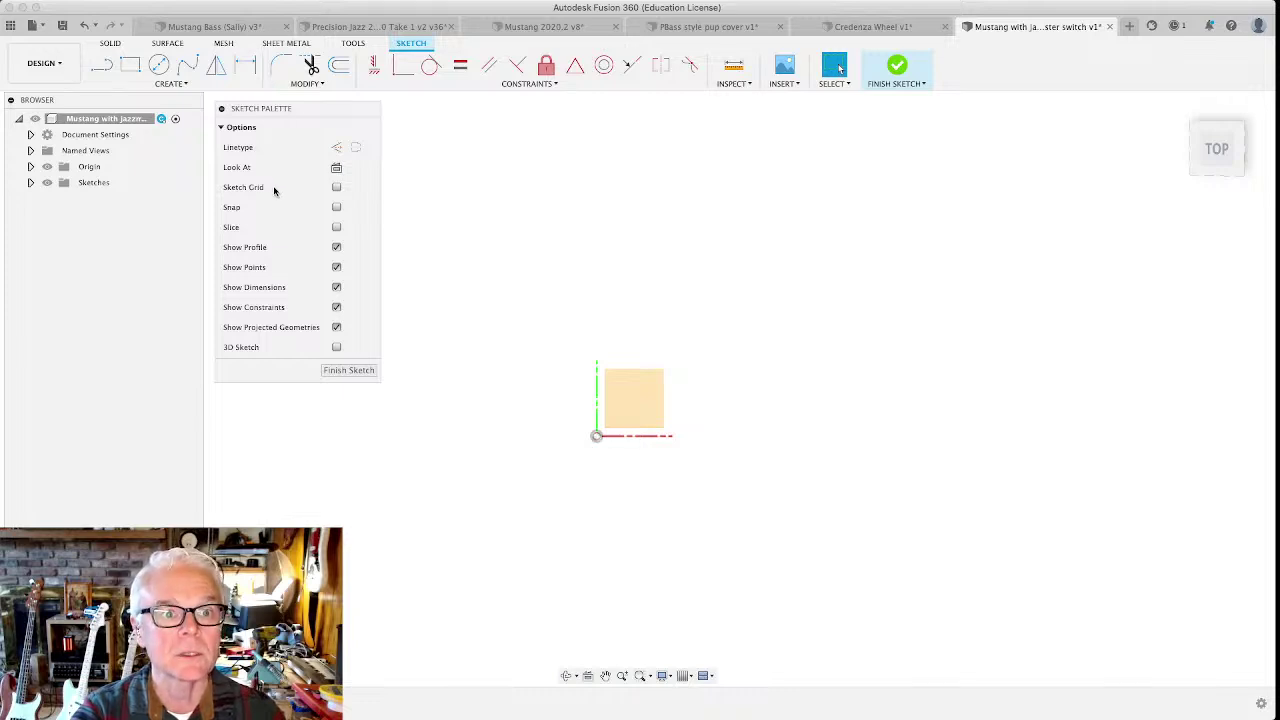
Step: Draw a horizontal 12 in line at 0 degrees from the origin along the red axis
left_click(105, 68)
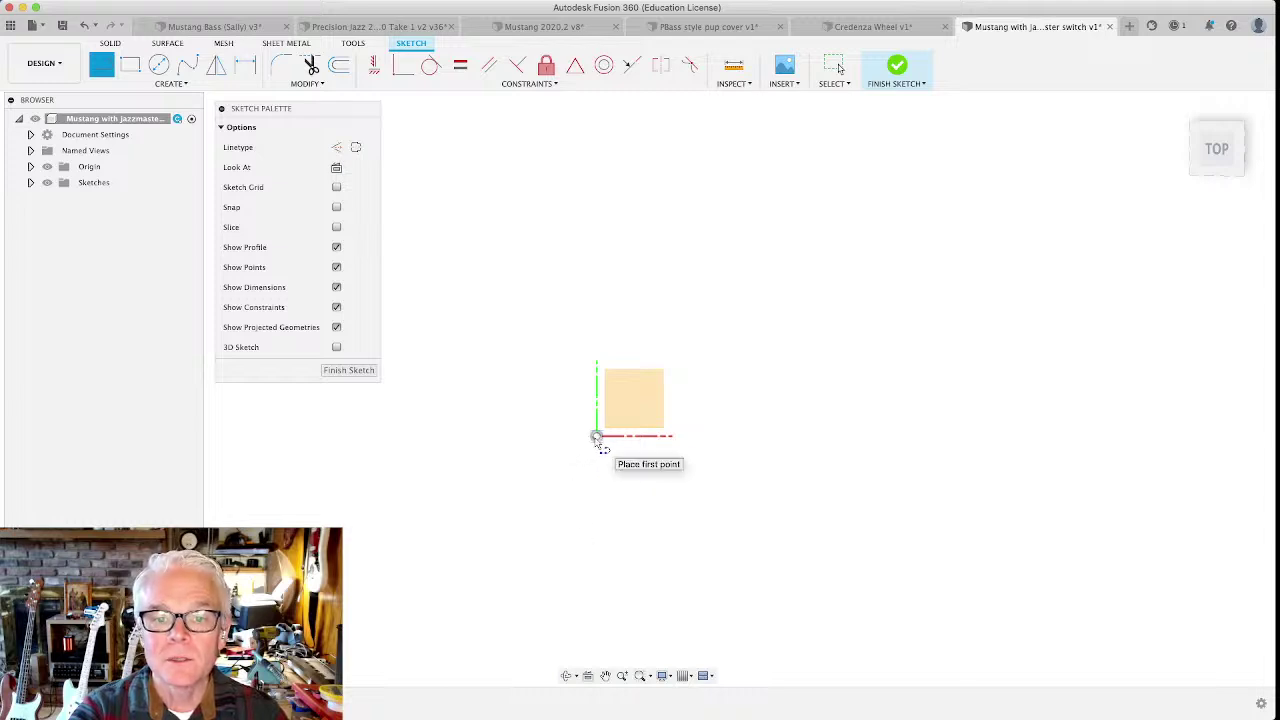
left_click(597, 437)
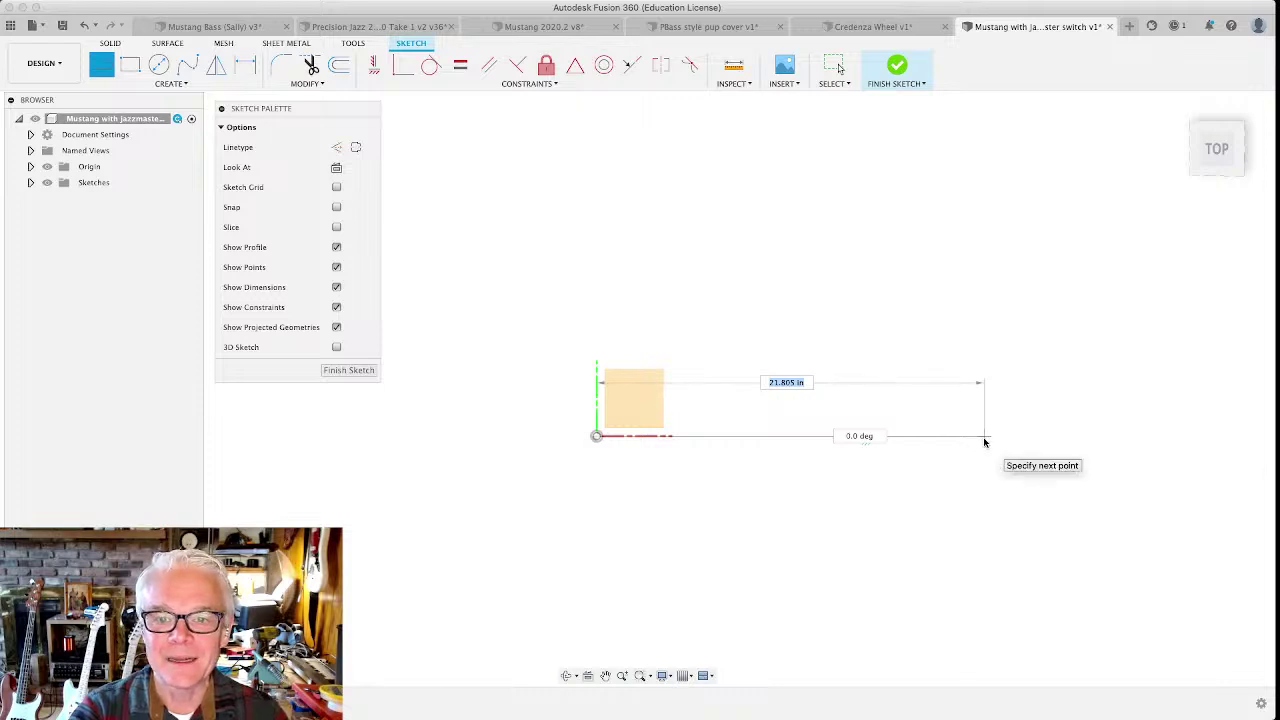
type("12")
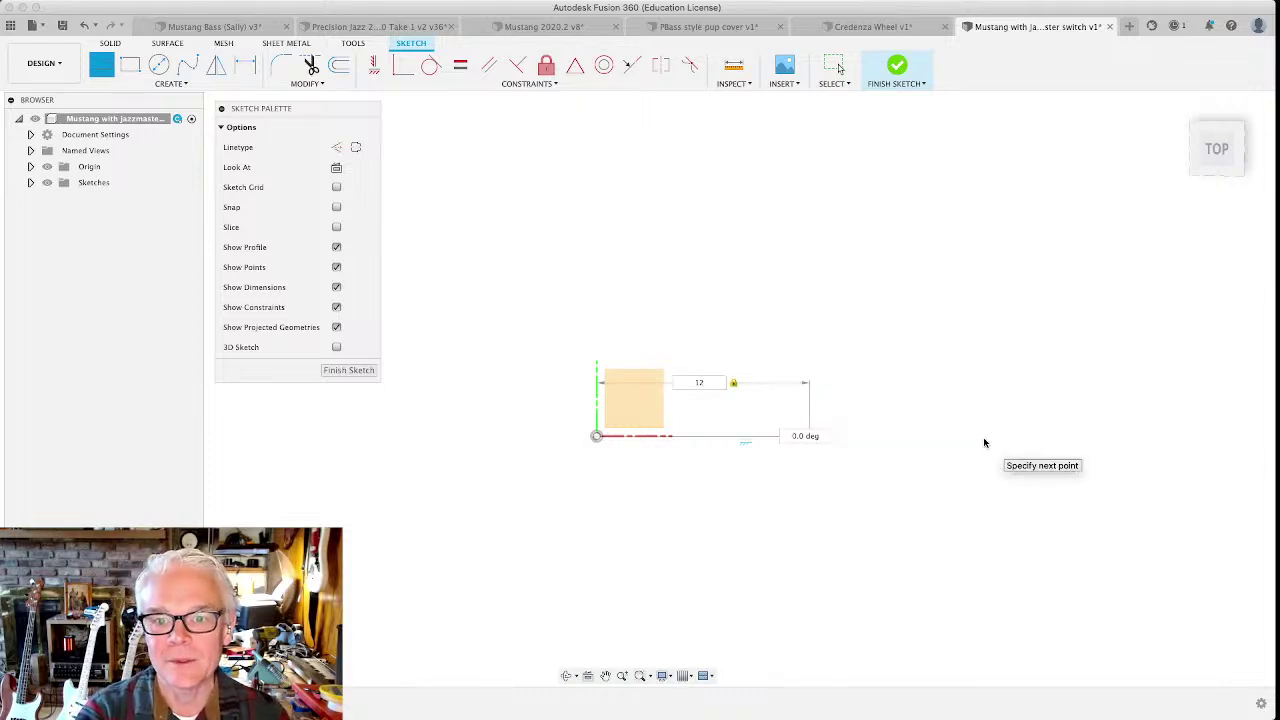
key("Return")
key("Escape")
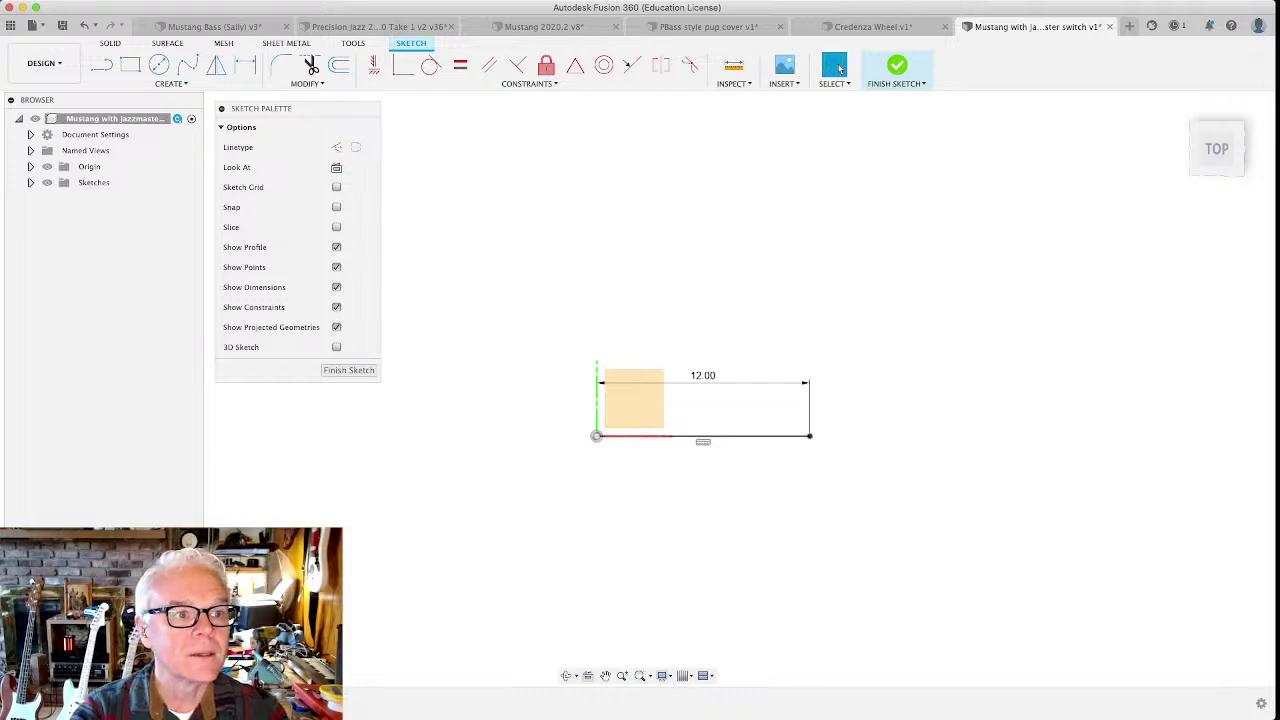
right_click(146, 119)
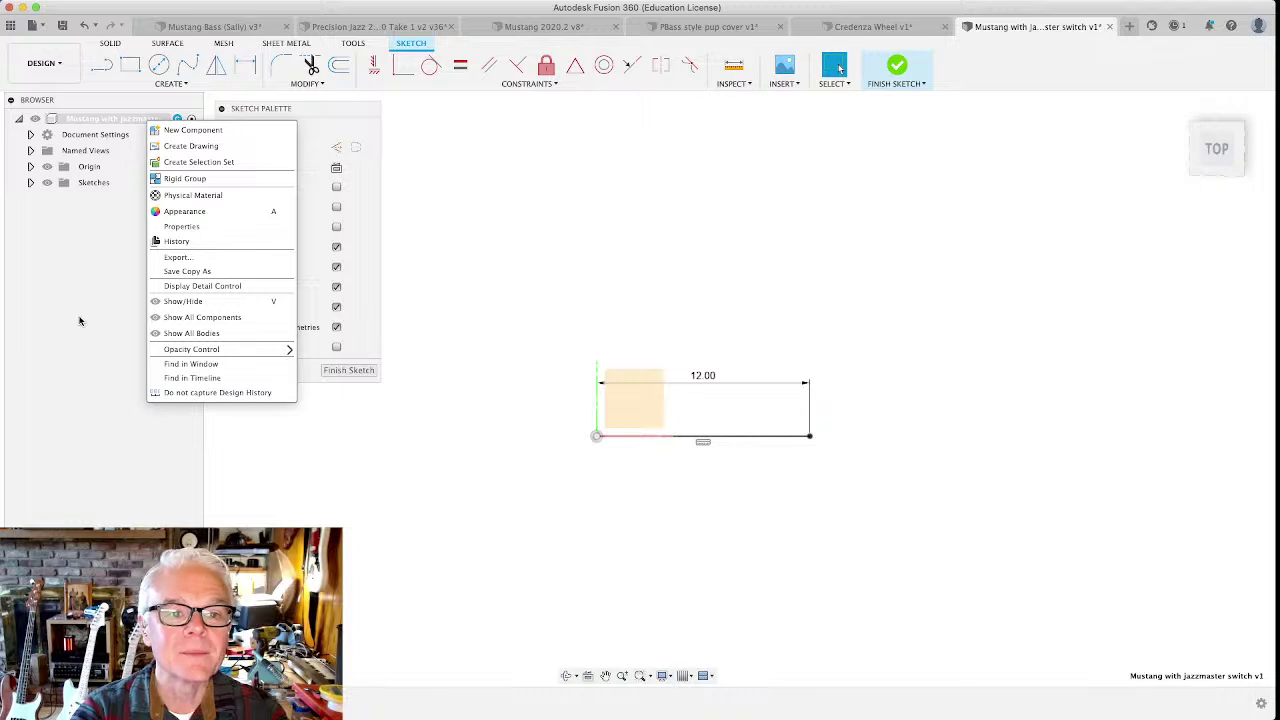
left_click(628, 197)
left_click(528, 316)
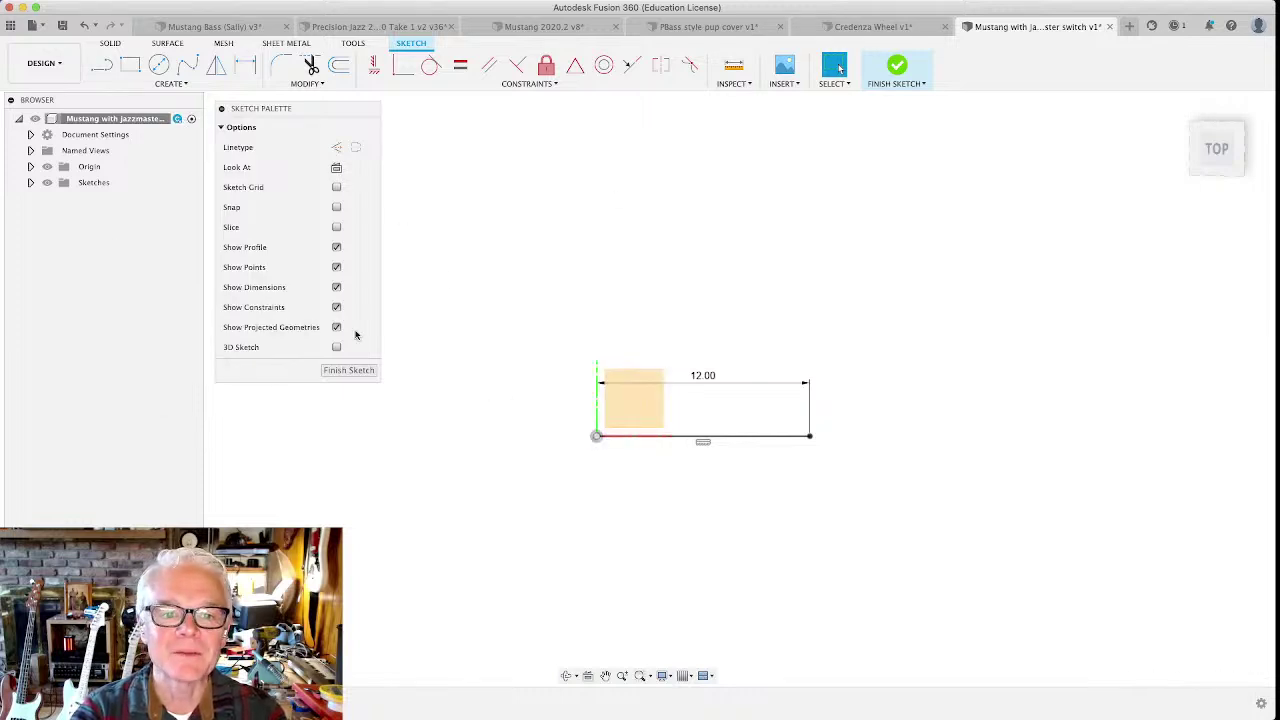
left_click(101, 65)
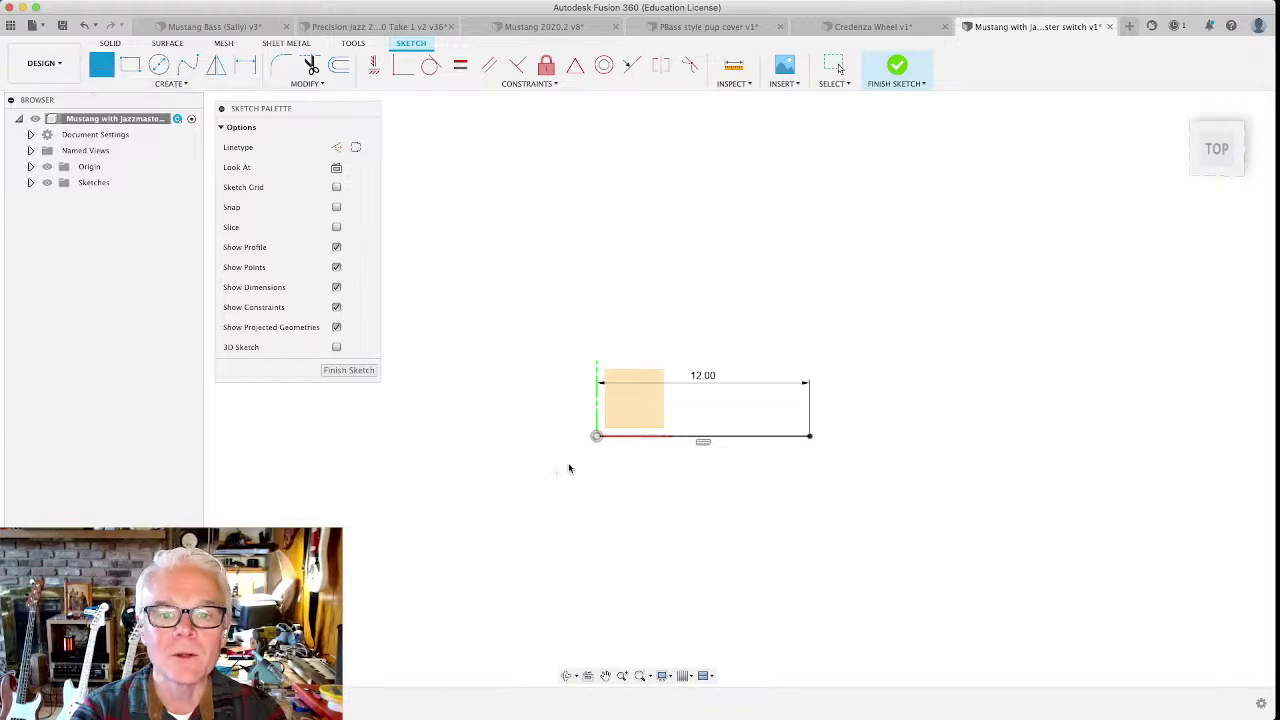
left_click(596, 436)
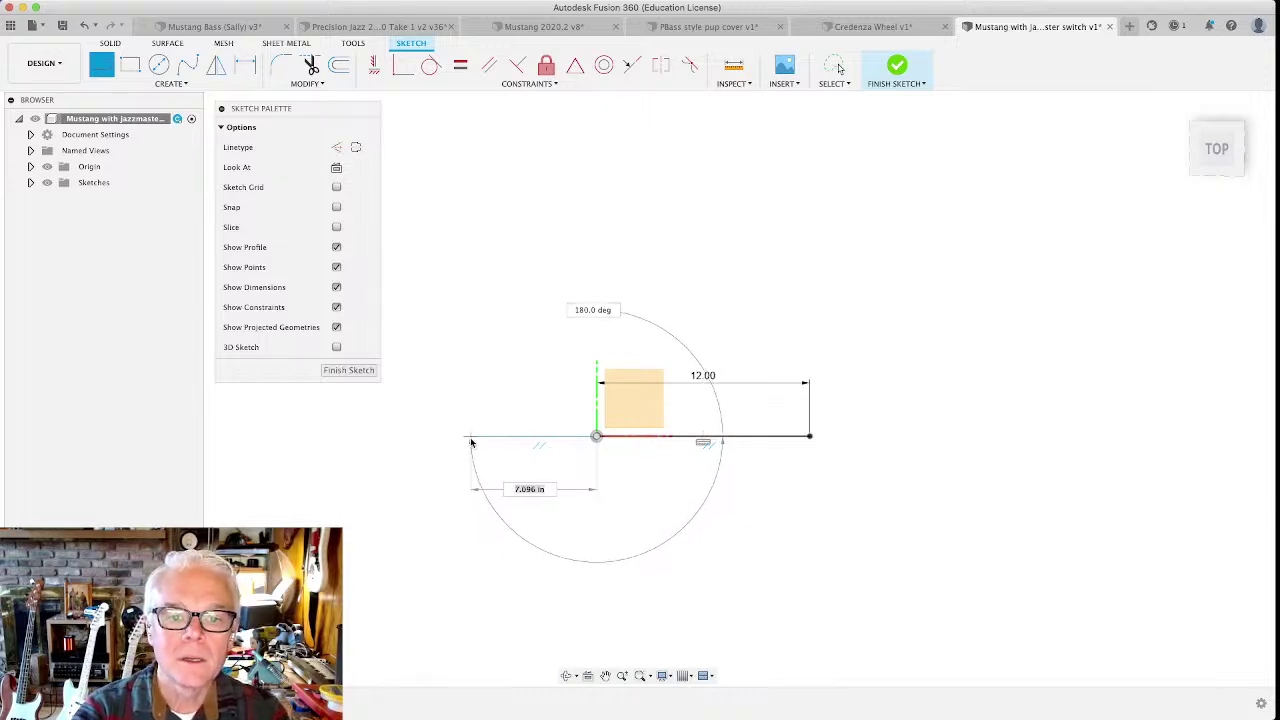
left_click(471, 443)
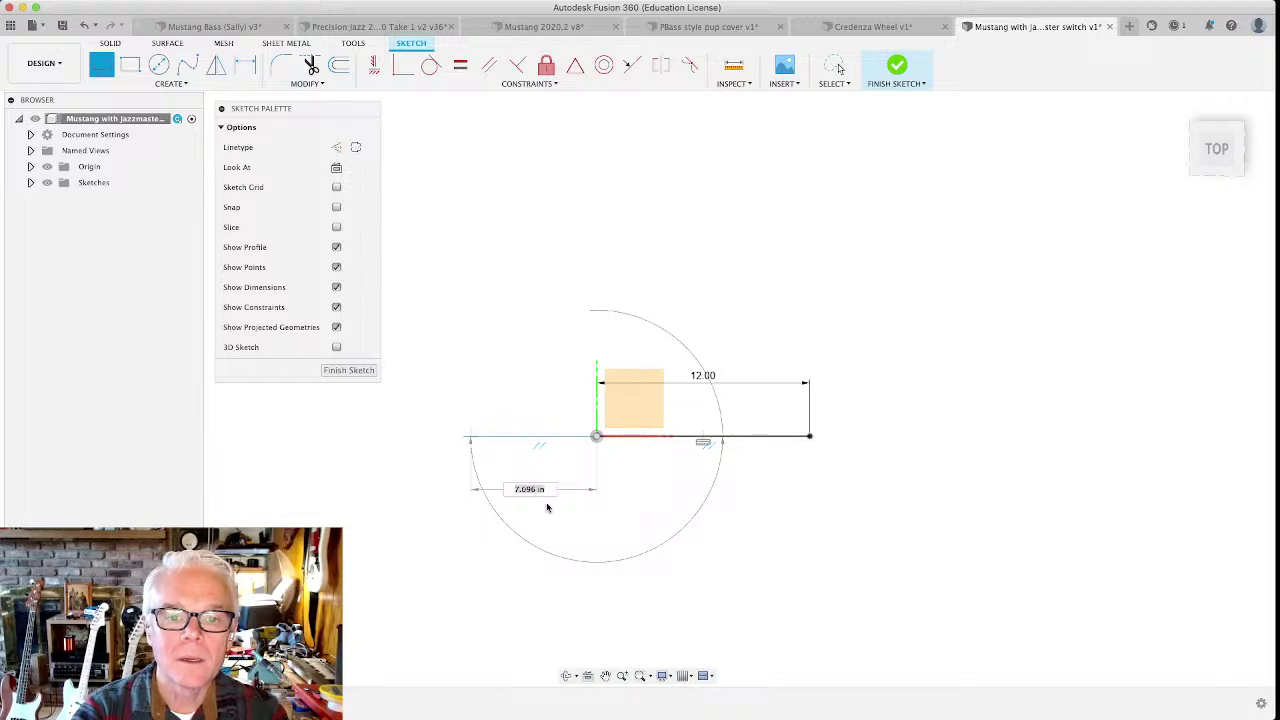
key("Escape")
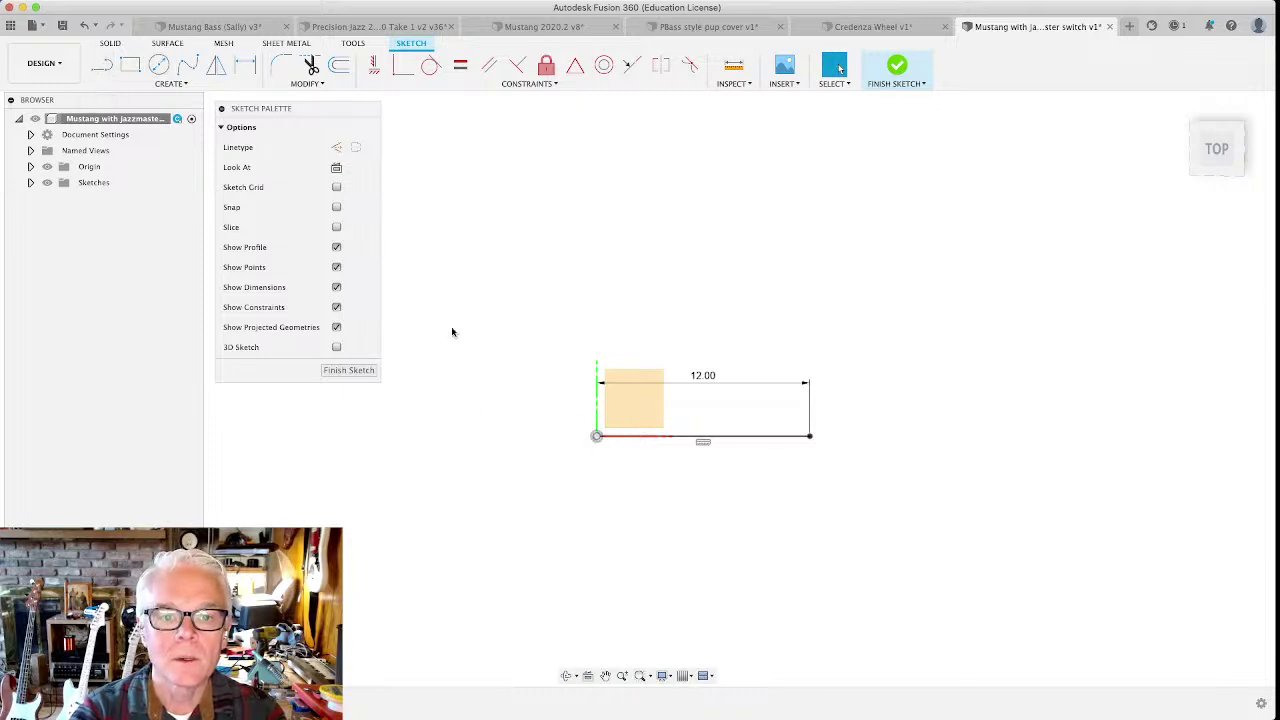
Step: Draw a slanted line from the origin, away from the 12 in line, and undo it
left_click(101, 65)
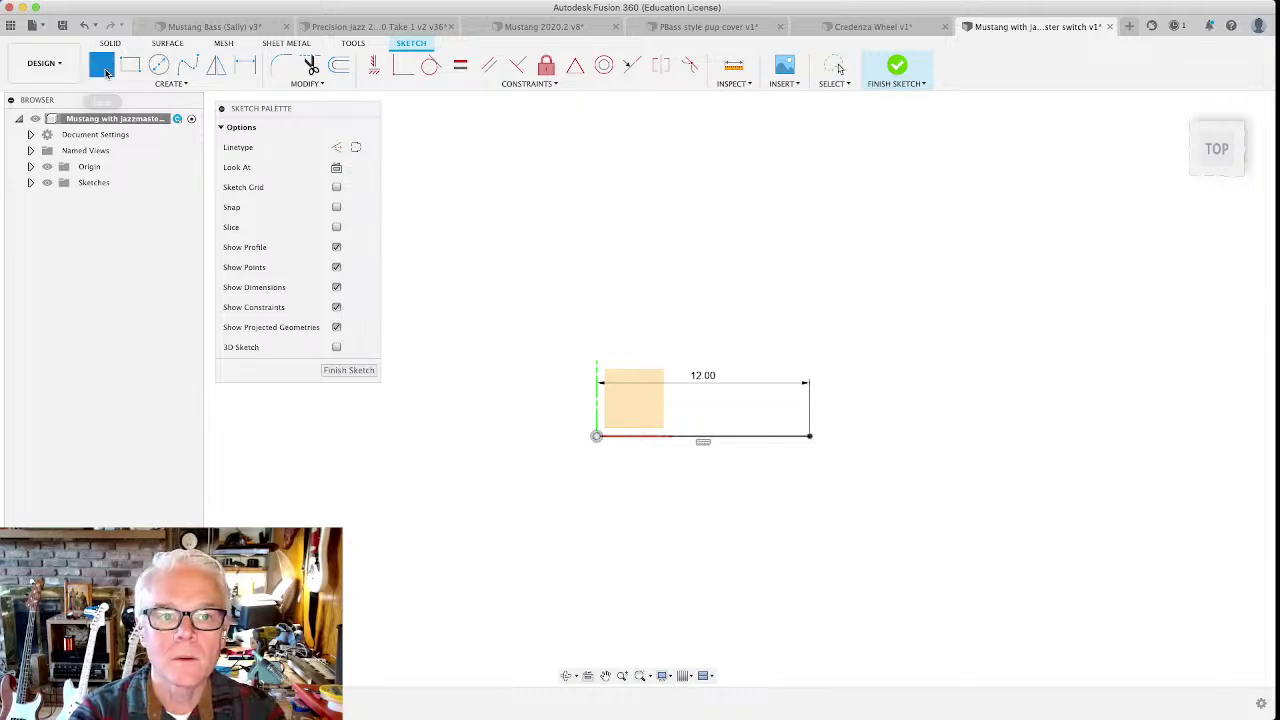
left_click(596, 436)
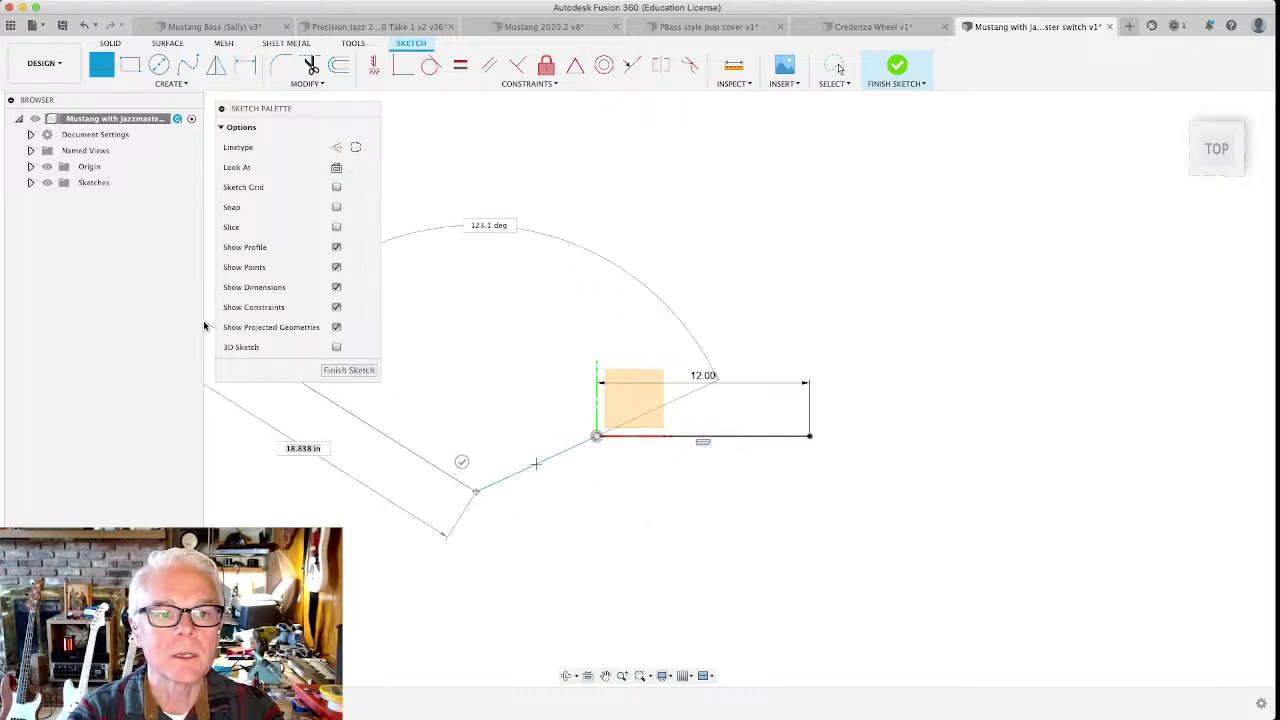
key("Escape")
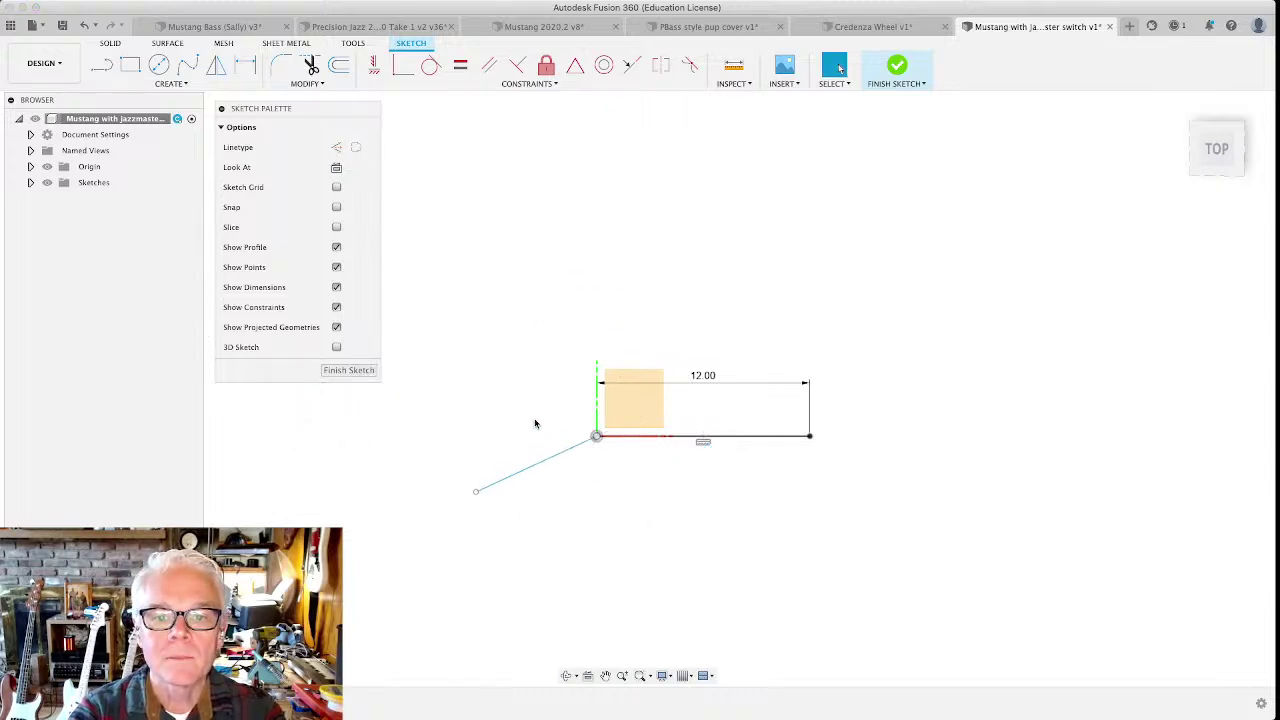
key("super+z")
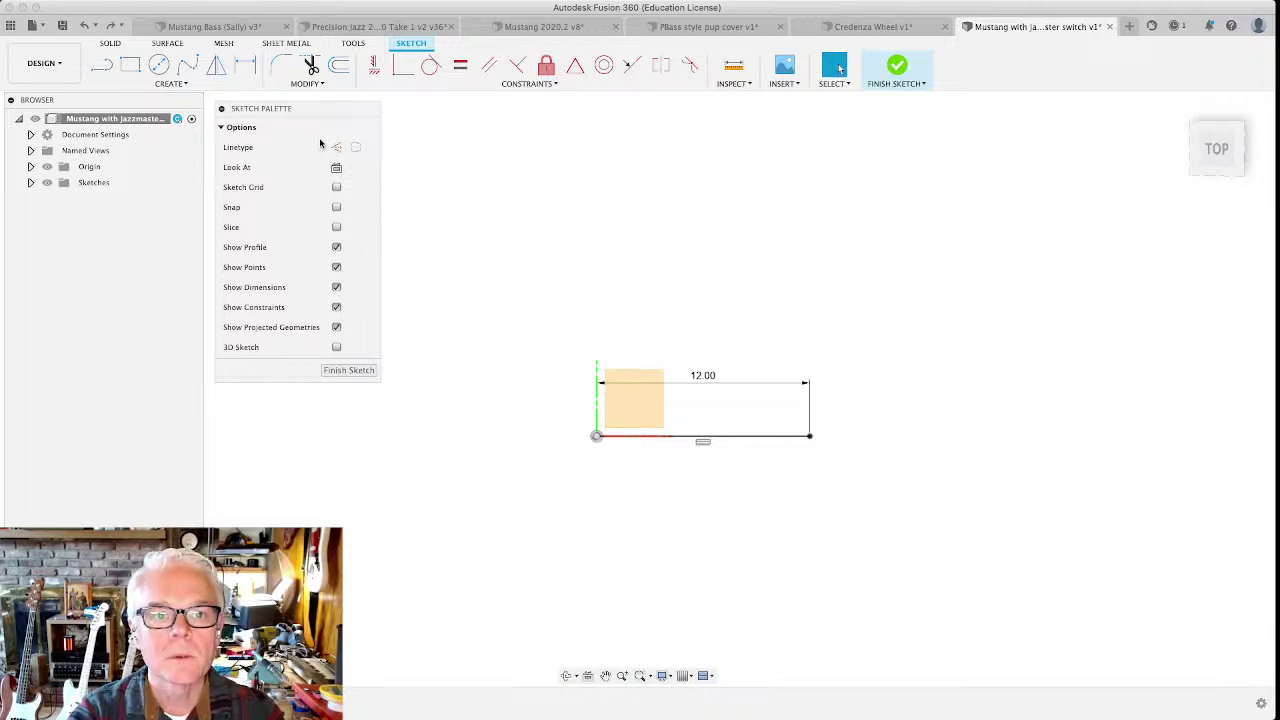
Step: Move the Sketch Palette slightly farther away from the browser tree
mouse_move(320, 115)
left_mouse_down()
mouse_move(287, 187)
mouse_move(354, 153)
left_mouse_up()
left_click(95, 182)
left_click(482, 241)
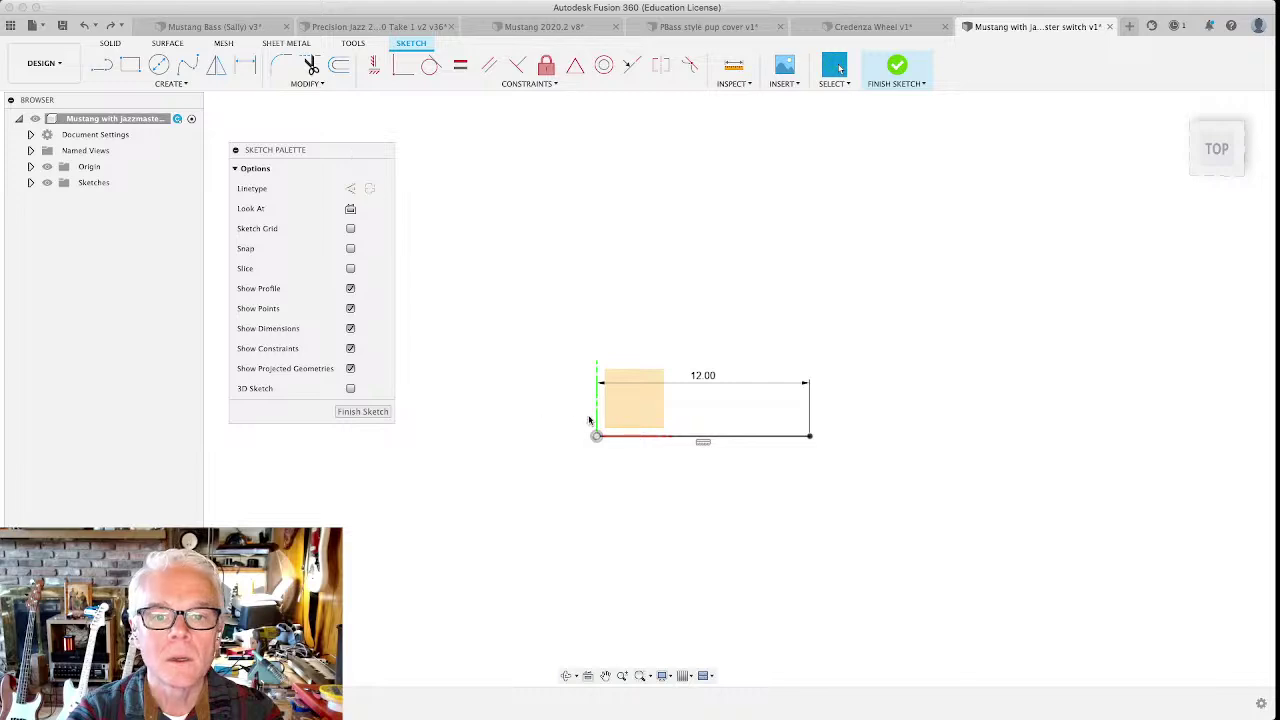
Step: Draw a second 12 in line from the origin, directly opposite and collinear with the existing 12 in line
left_click(101, 65)
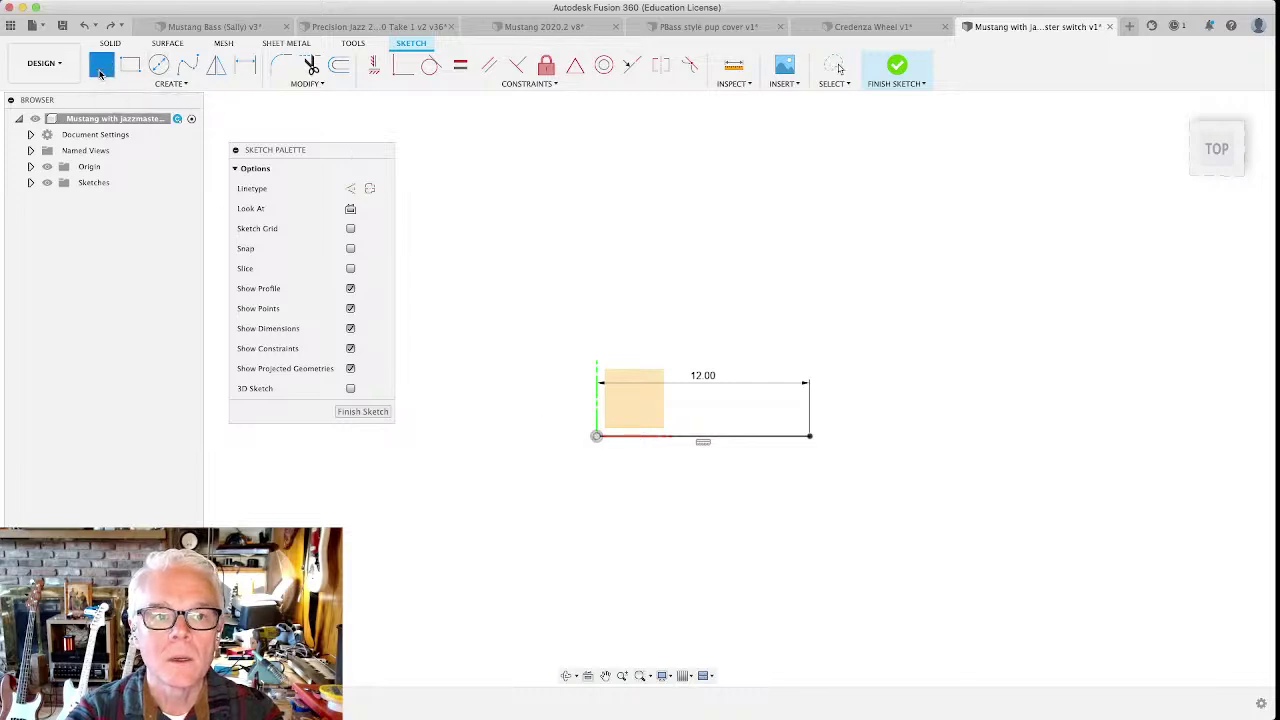
left_click(597, 437)
type("12")
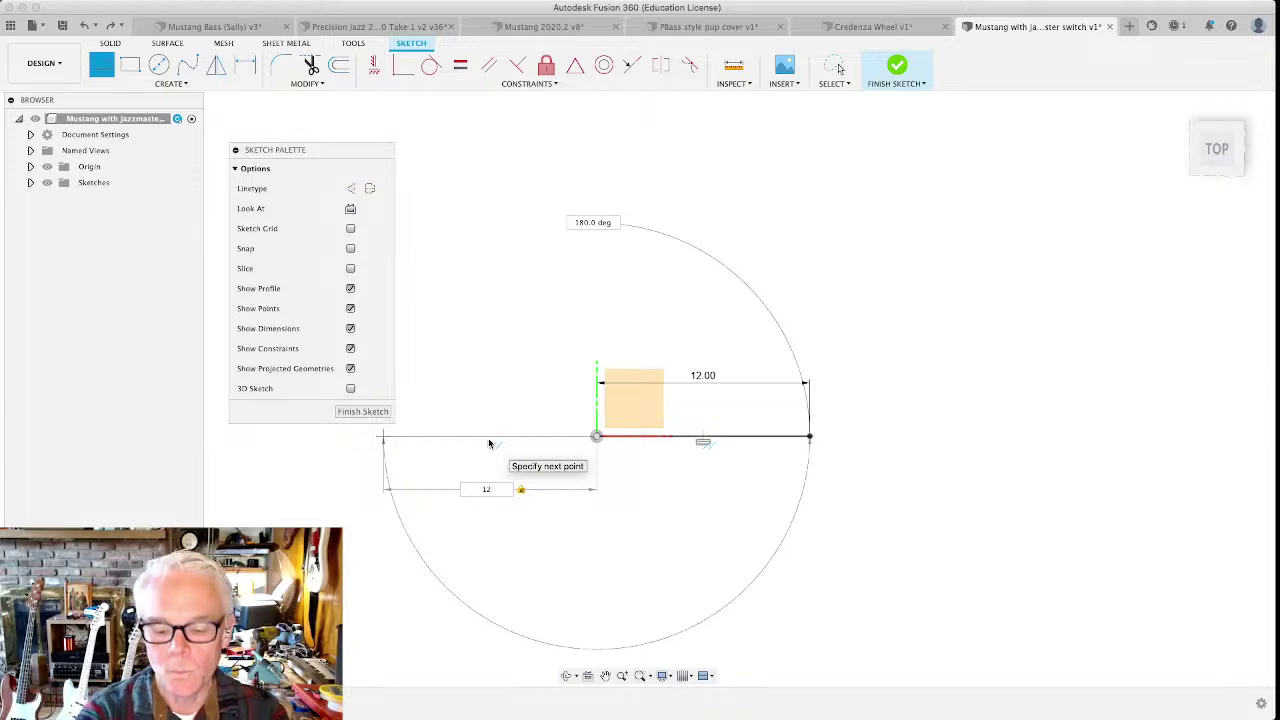
key("Return")
key("Escape")
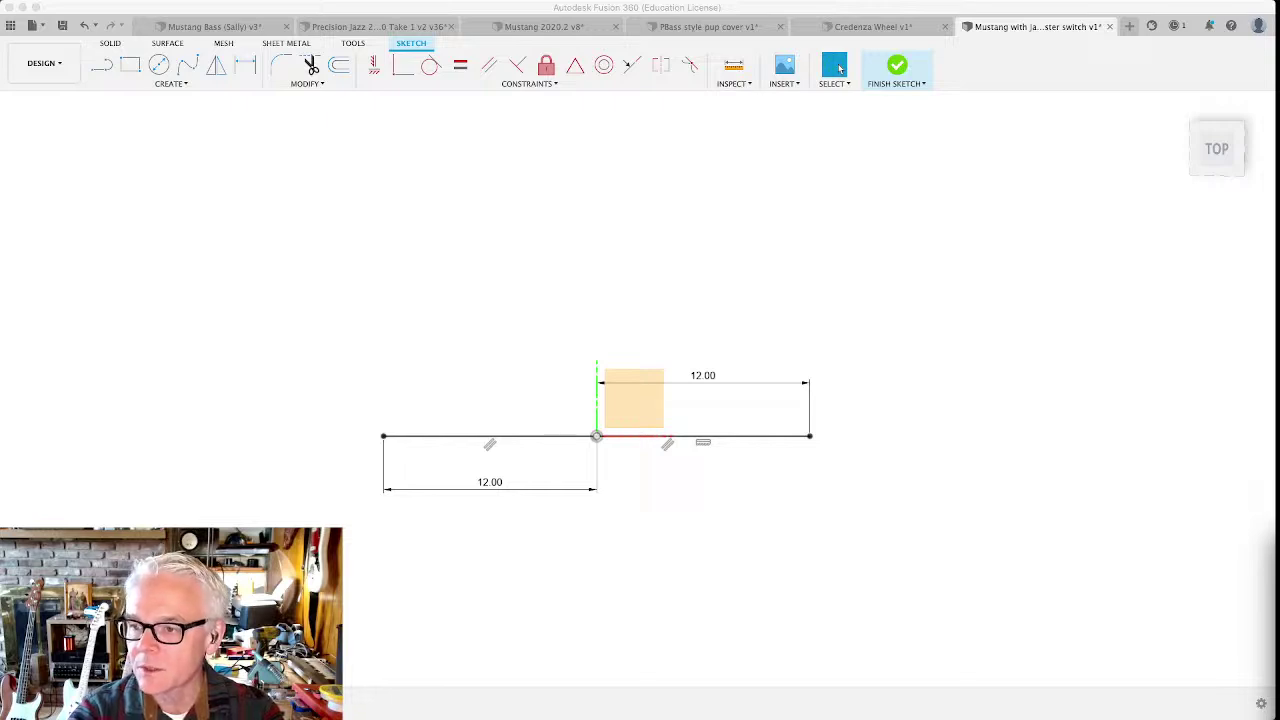
Step: Move the Sketch Palette slightly farther from the browser tree and finish the sketch with the two 12 in lines
left_click(733, 11)
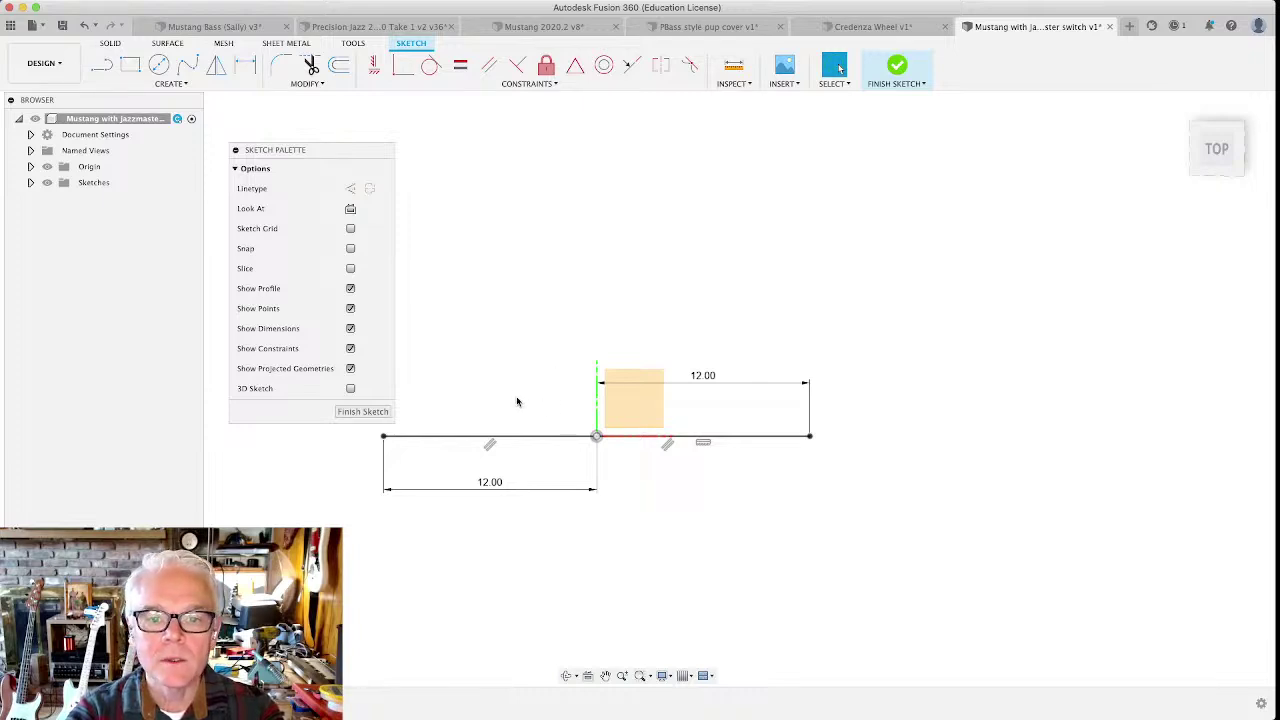
mouse_move(536, 404)
middle_mouse_down()
mouse_move(594, 366)
mouse_move(698, 332)
middle_mouse_up()
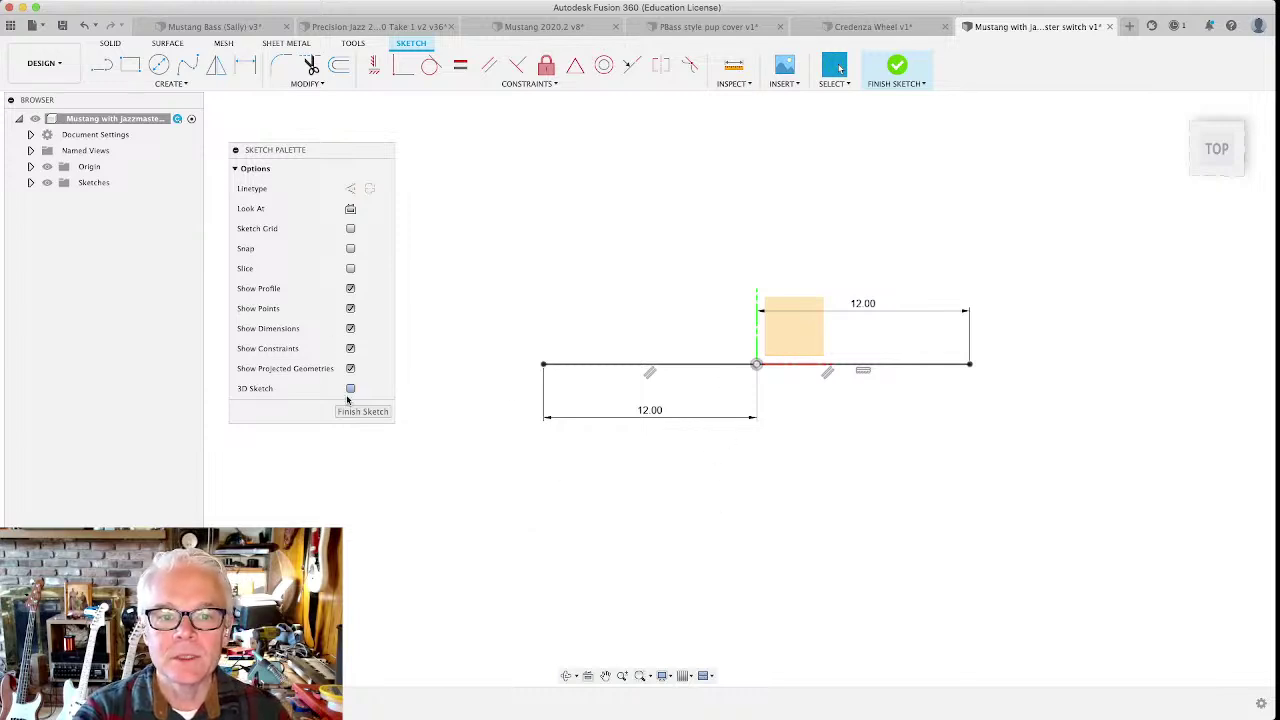
mouse_move(326, 146)
left_mouse_down()
mouse_move(374, 120)
mouse_move(364, 138)
left_mouse_up()
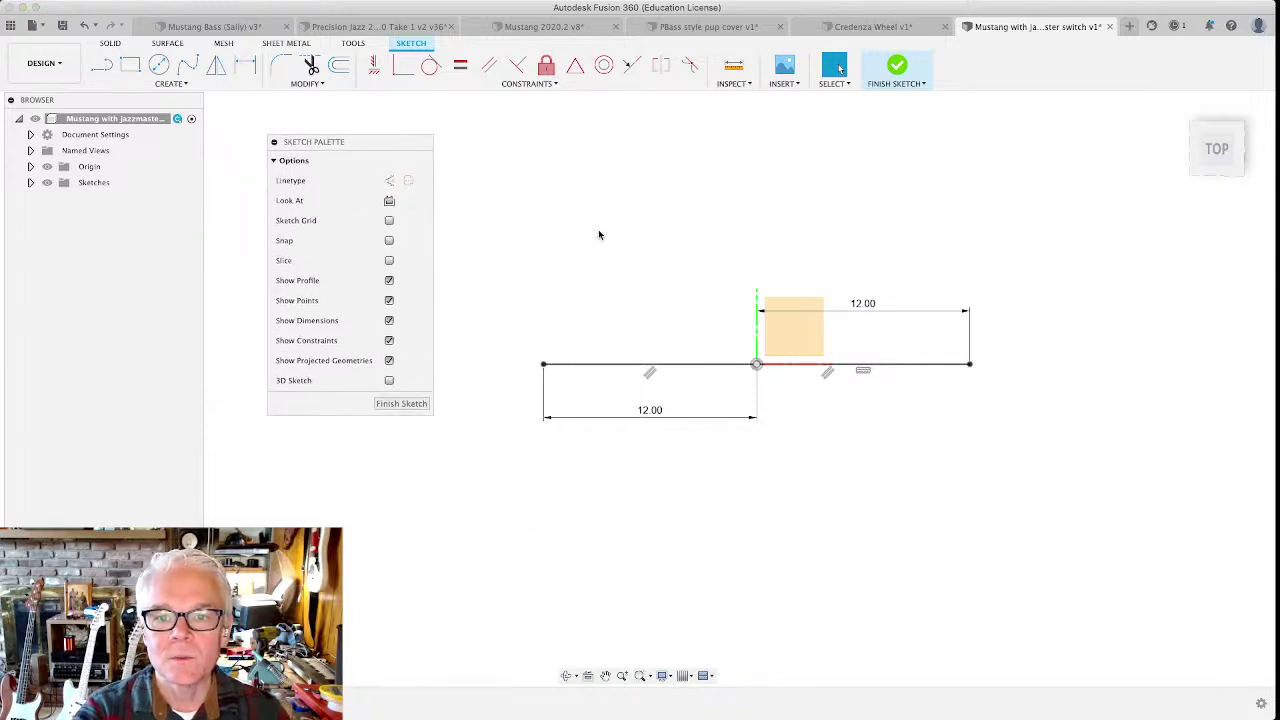
scroll(662, 370, "up", 5)
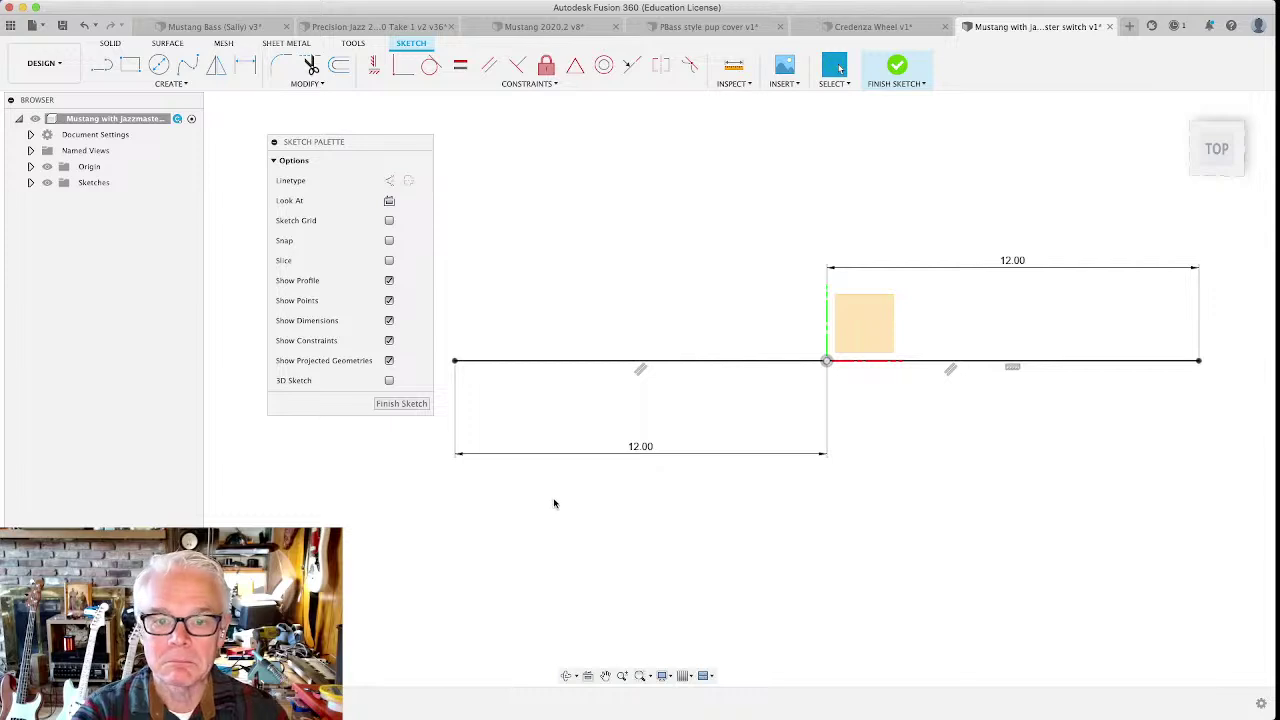
scroll(556, 541, "down", 1)
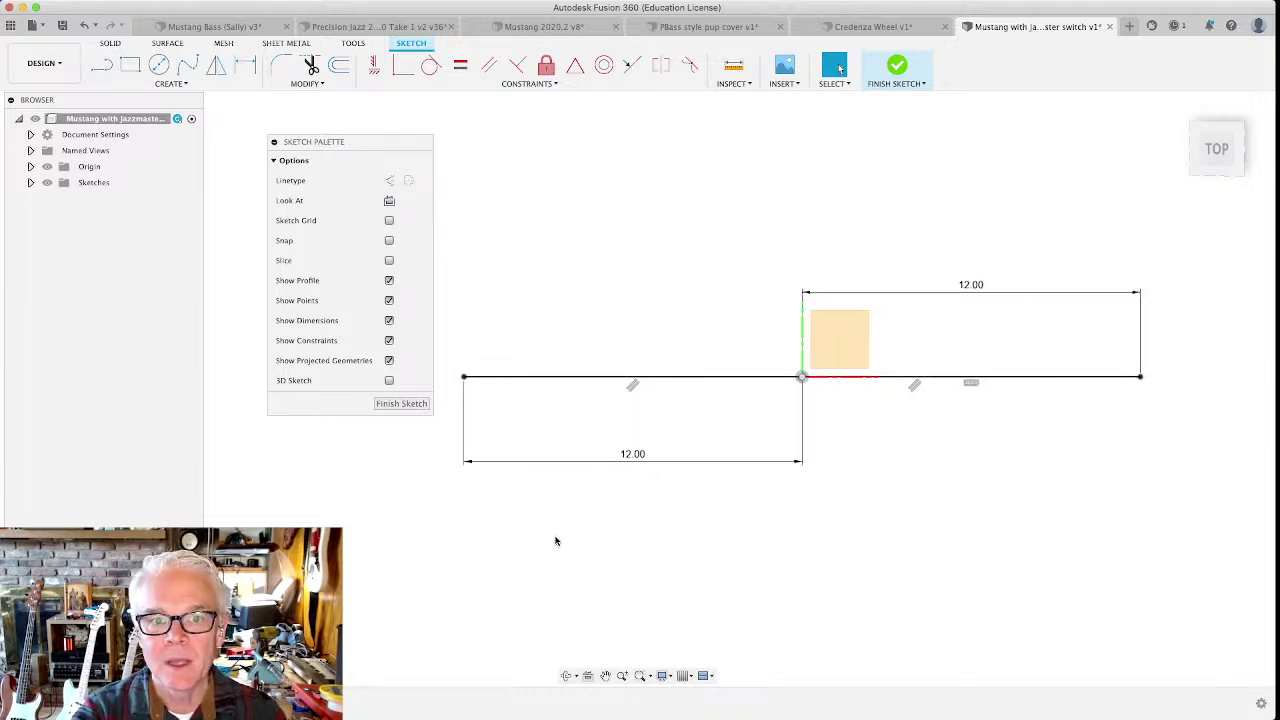
left_click(405, 404)
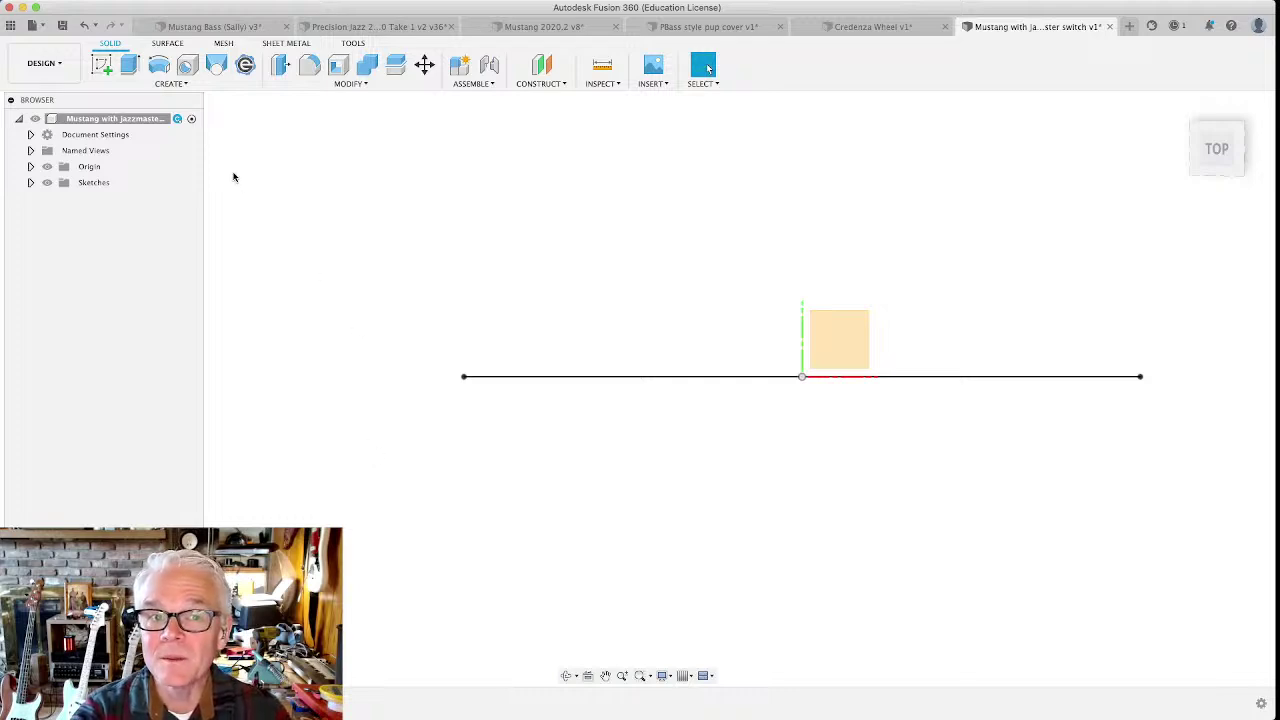
Step: Start the Guitar Engine add-in, move its dialog clear of the toolbar and enable Generate Fretboard Only
left_click(180, 86)
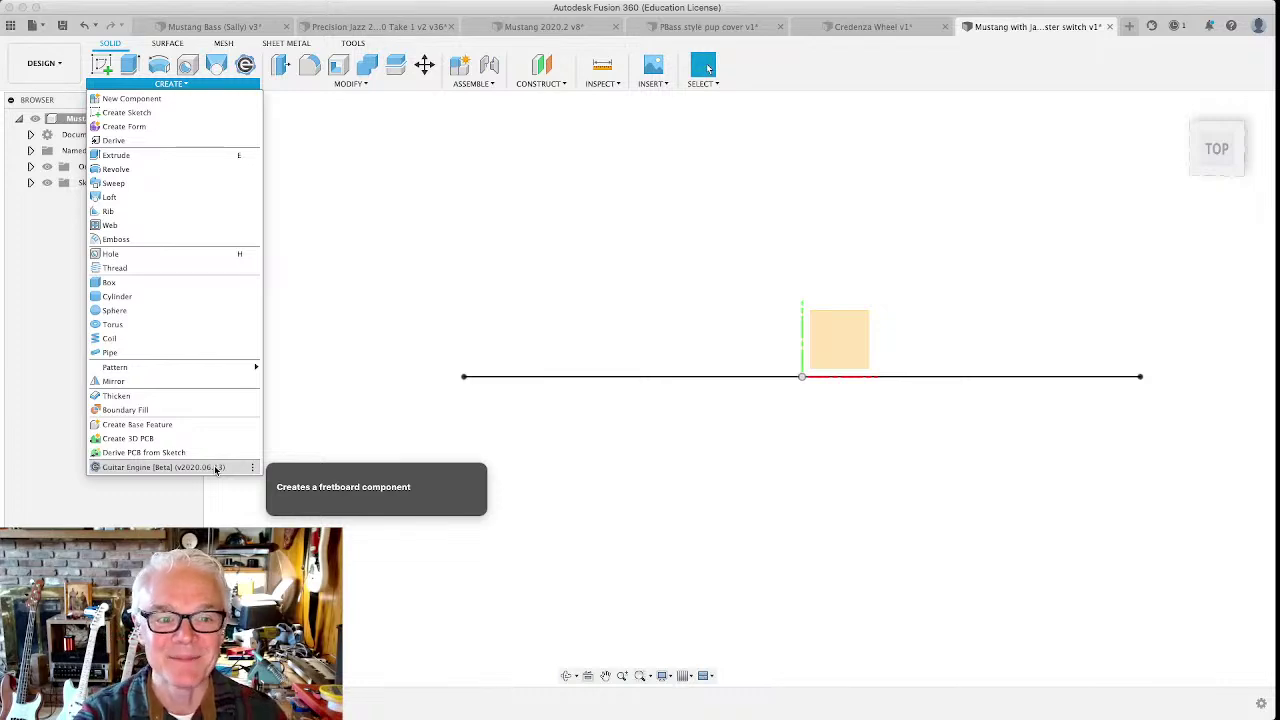
left_click(160, 467)
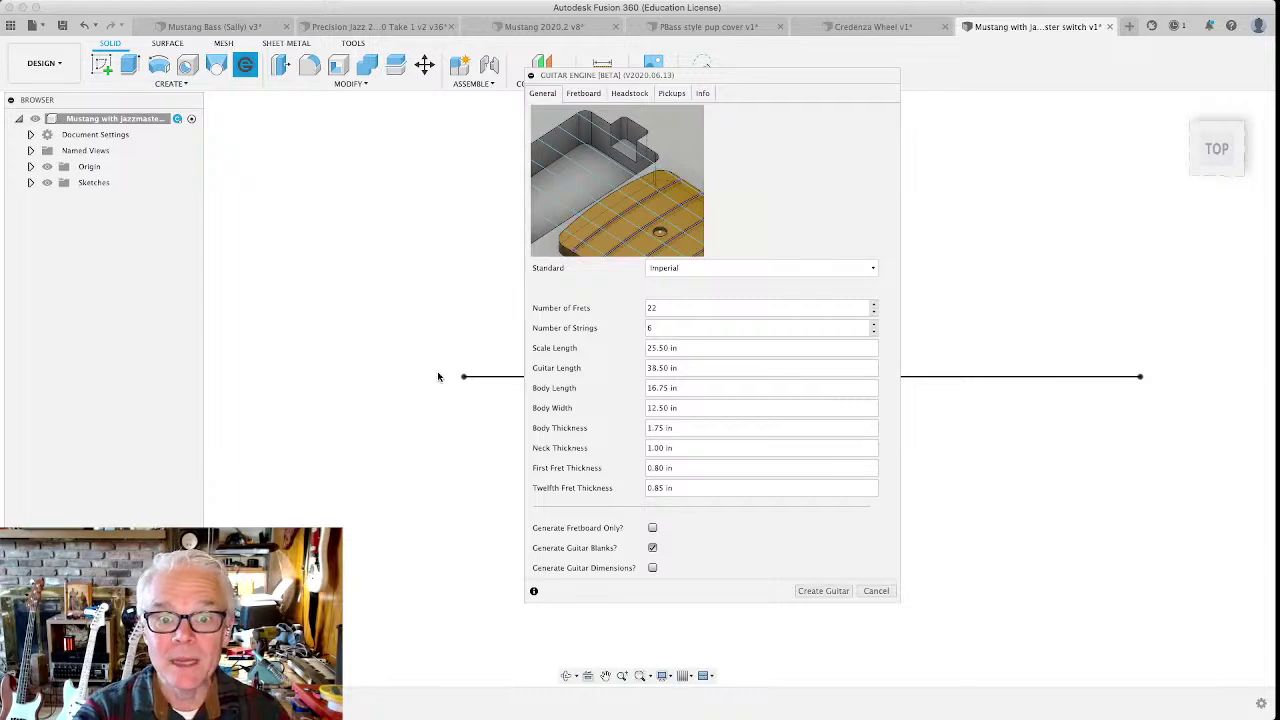
left_click_drag(718, 80, 676, 111)
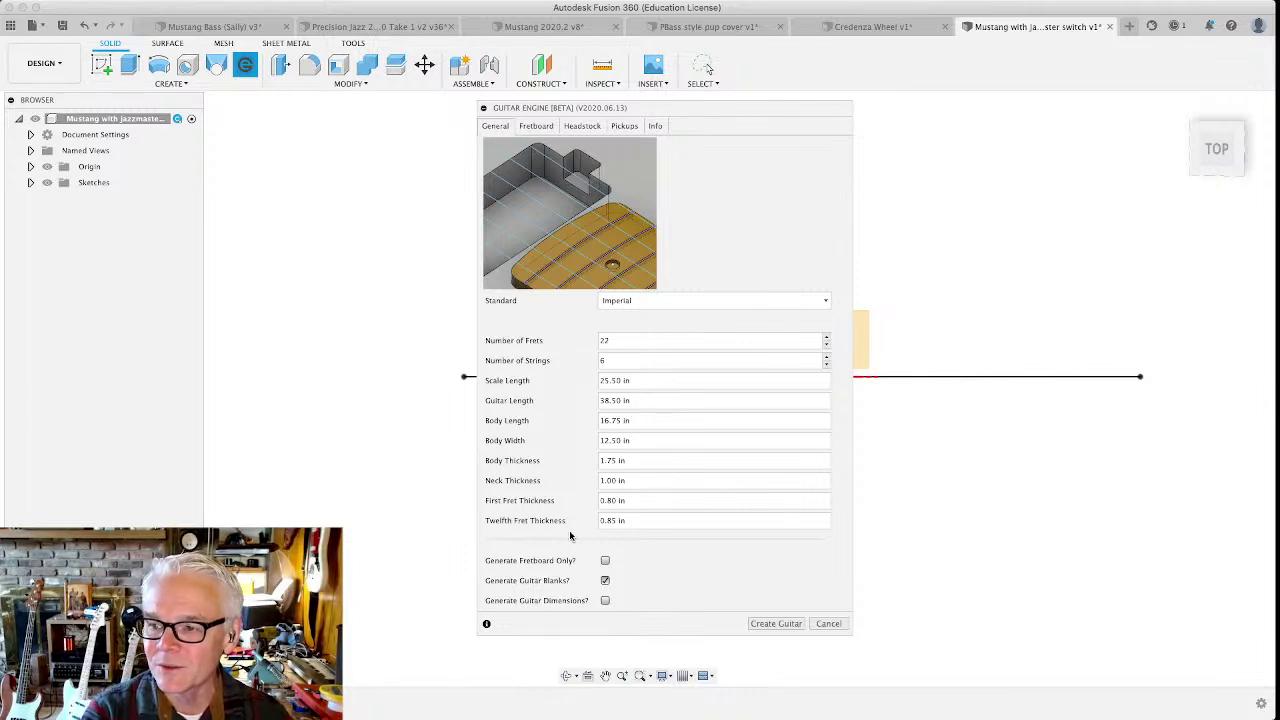
left_click(605, 560)
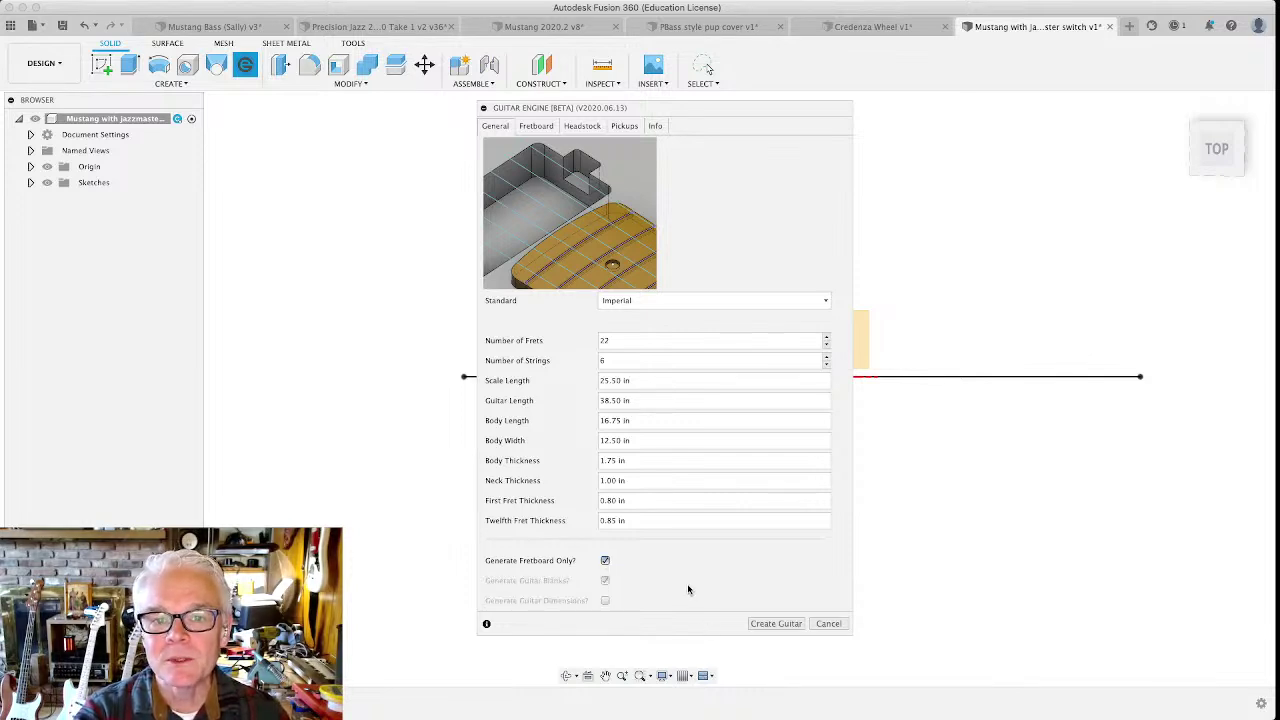
Step: Set the guitar's scale length to 24 in in the general Guitar Engine settings
left_click(624, 341)
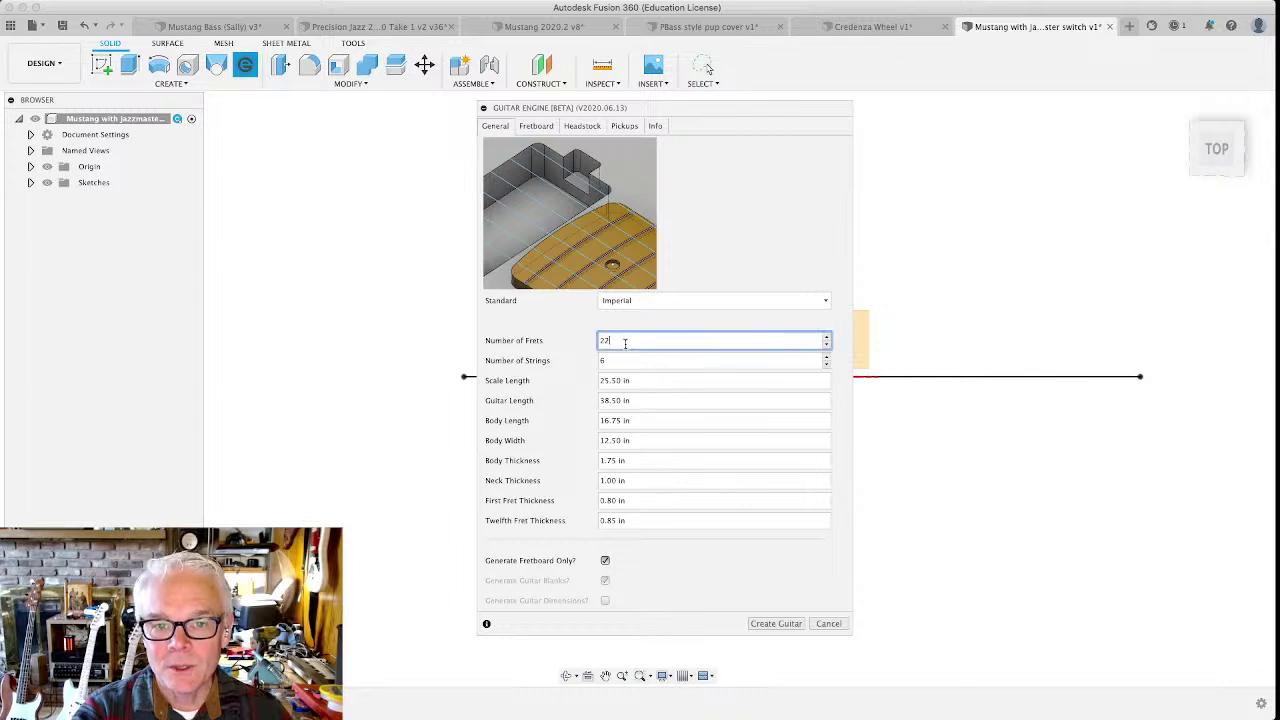
left_click_drag(640, 380, 557, 378)
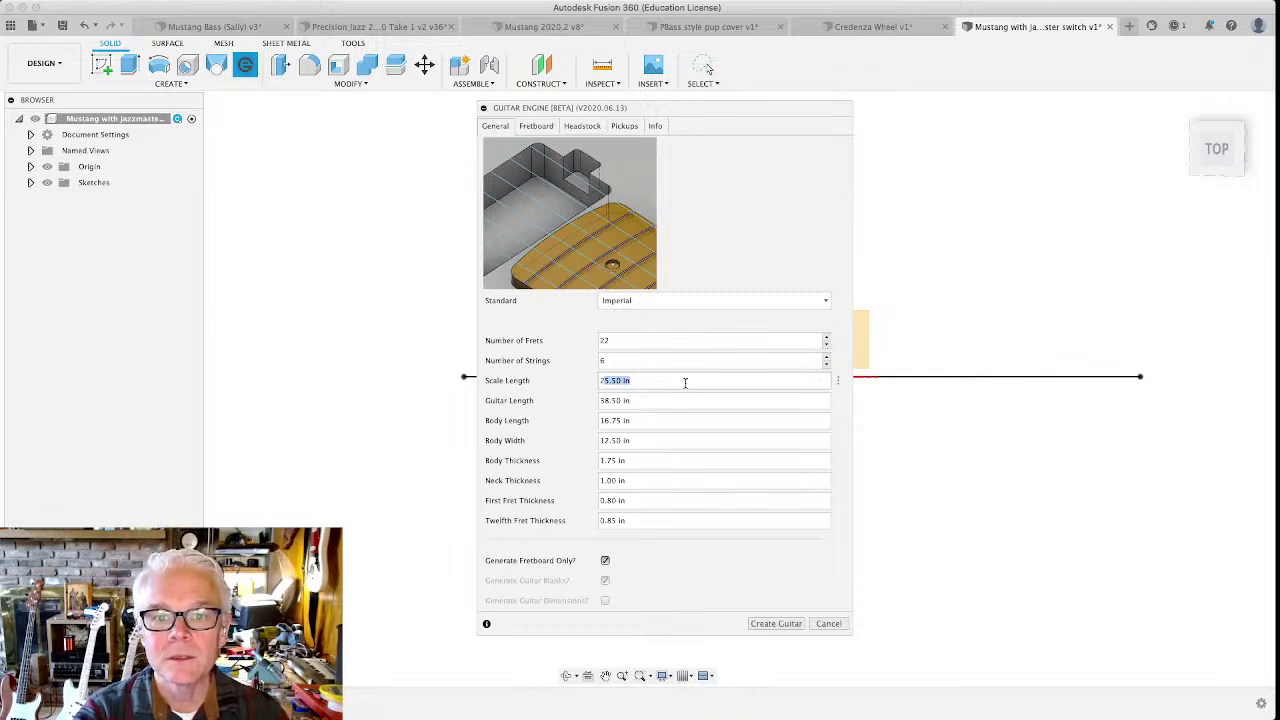
left_click(659, 380)
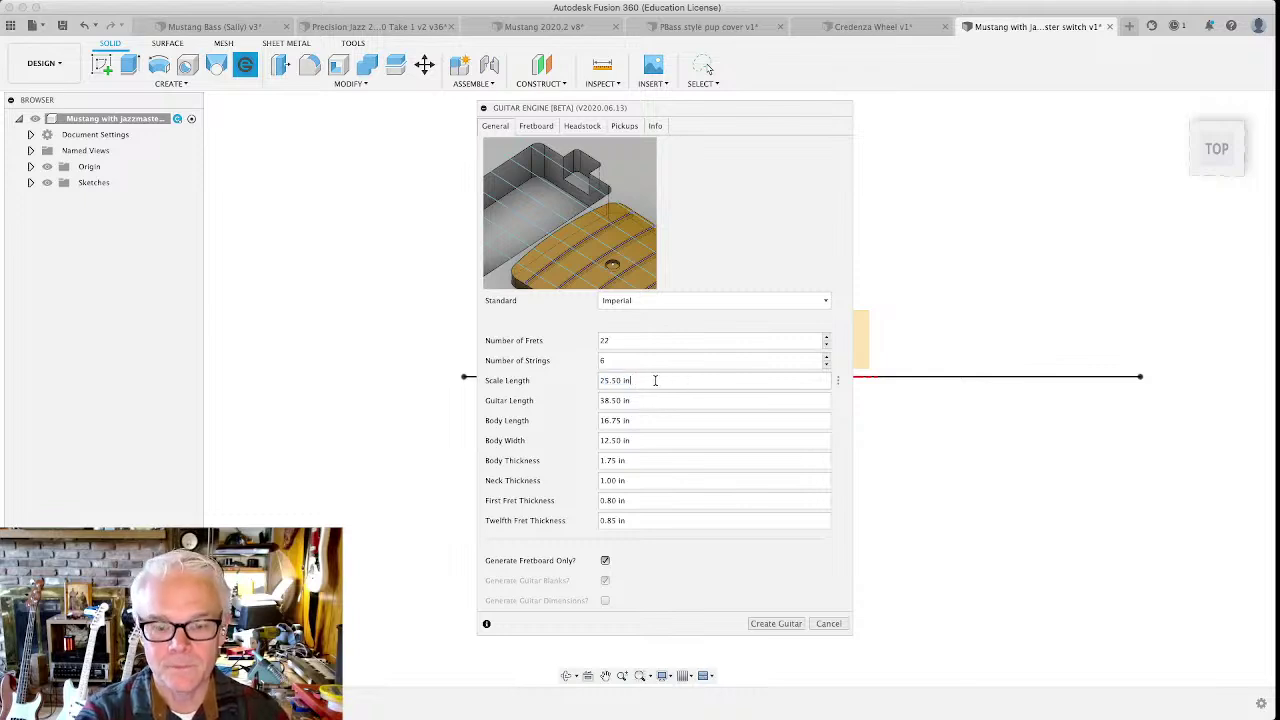
key("BackSpace")
key("BackSpace")
key("BackSpace")
key("BackSpace")
key("BackSpace")
key("BackSpace")
key("BackSpace")
type("4 in")
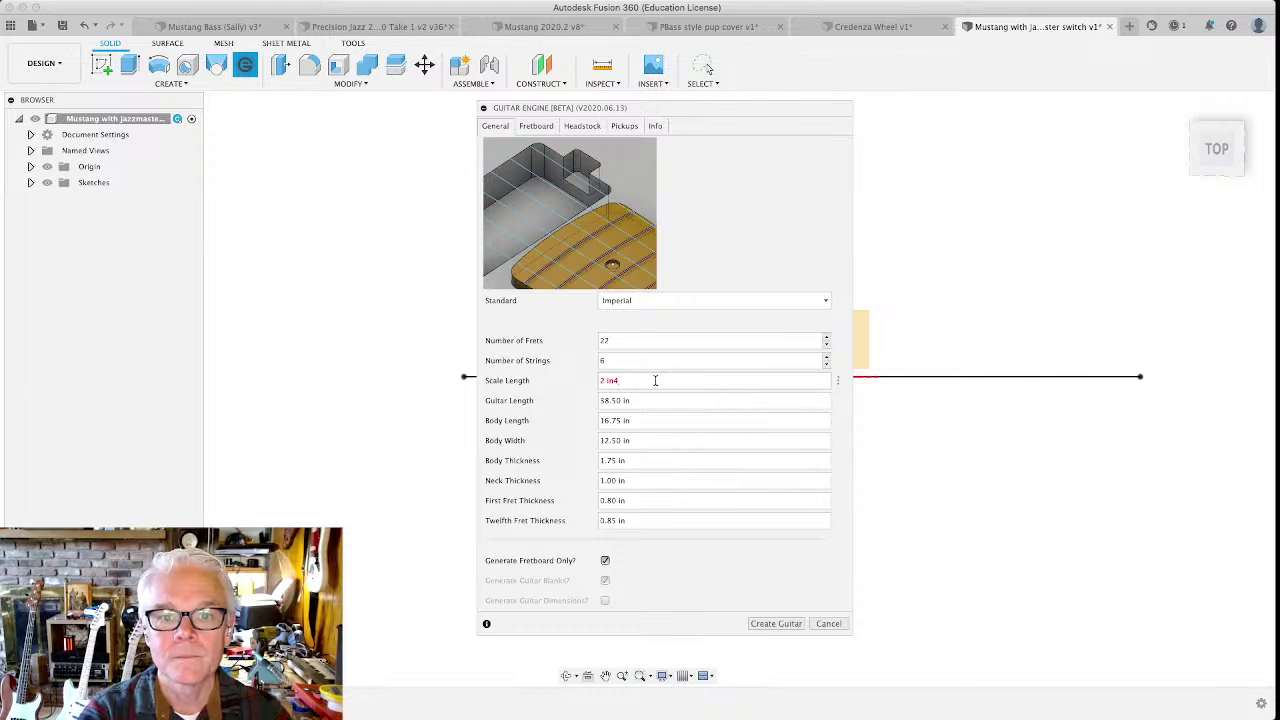
key("BackSpace")
key("BackSpace")
key("BackSpace")
key("Tab")
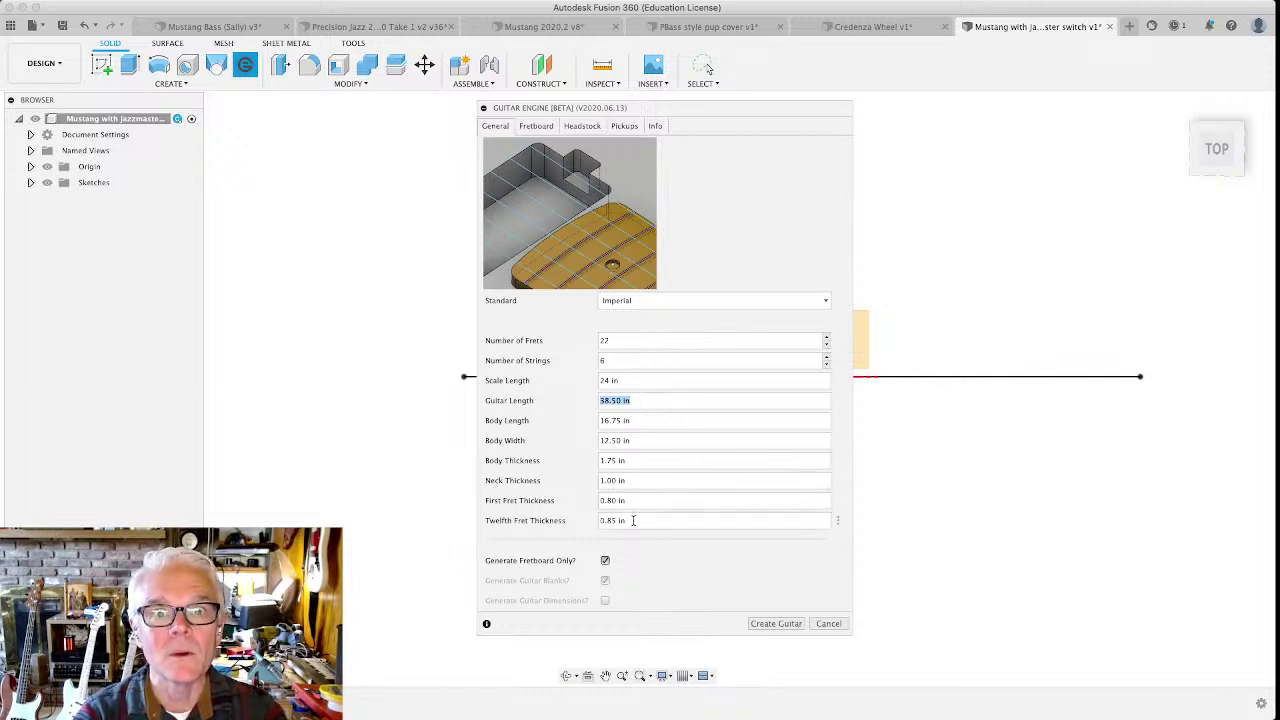
Step: In the fretboard settings, set the radius to 9.5 in and the fretboard length to 17.5 in
left_click(535, 126)
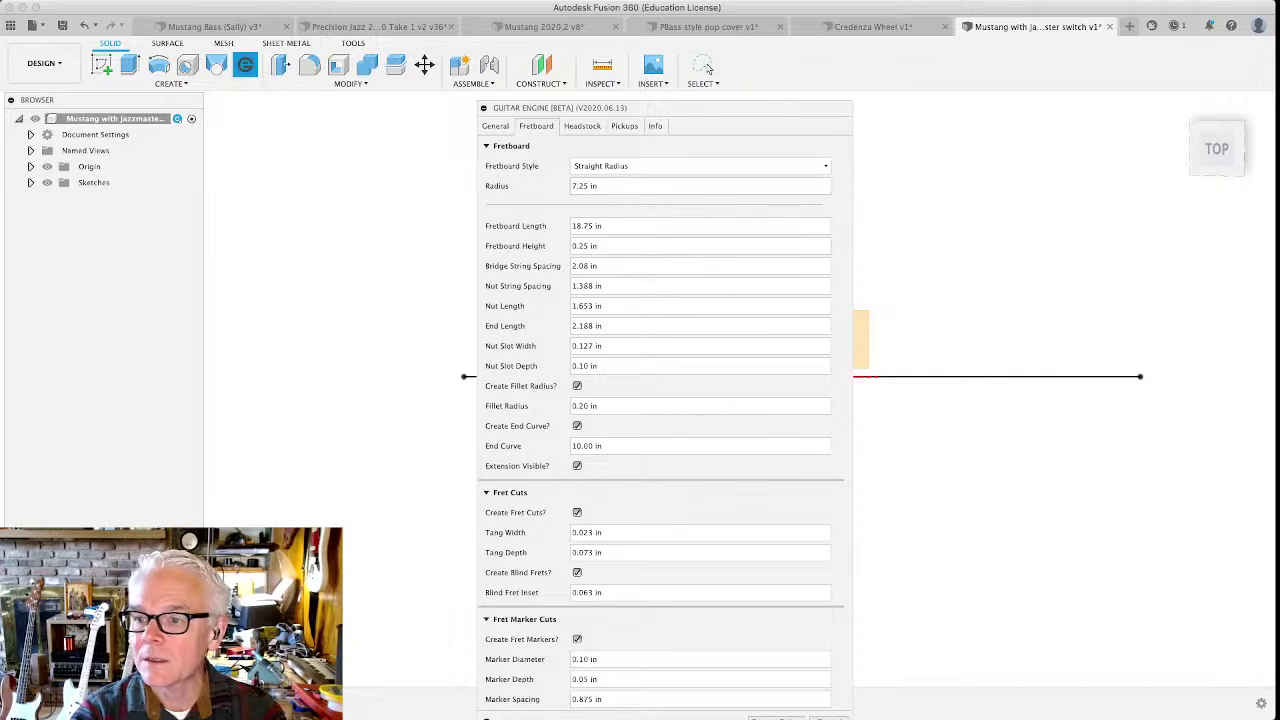
key("Return")
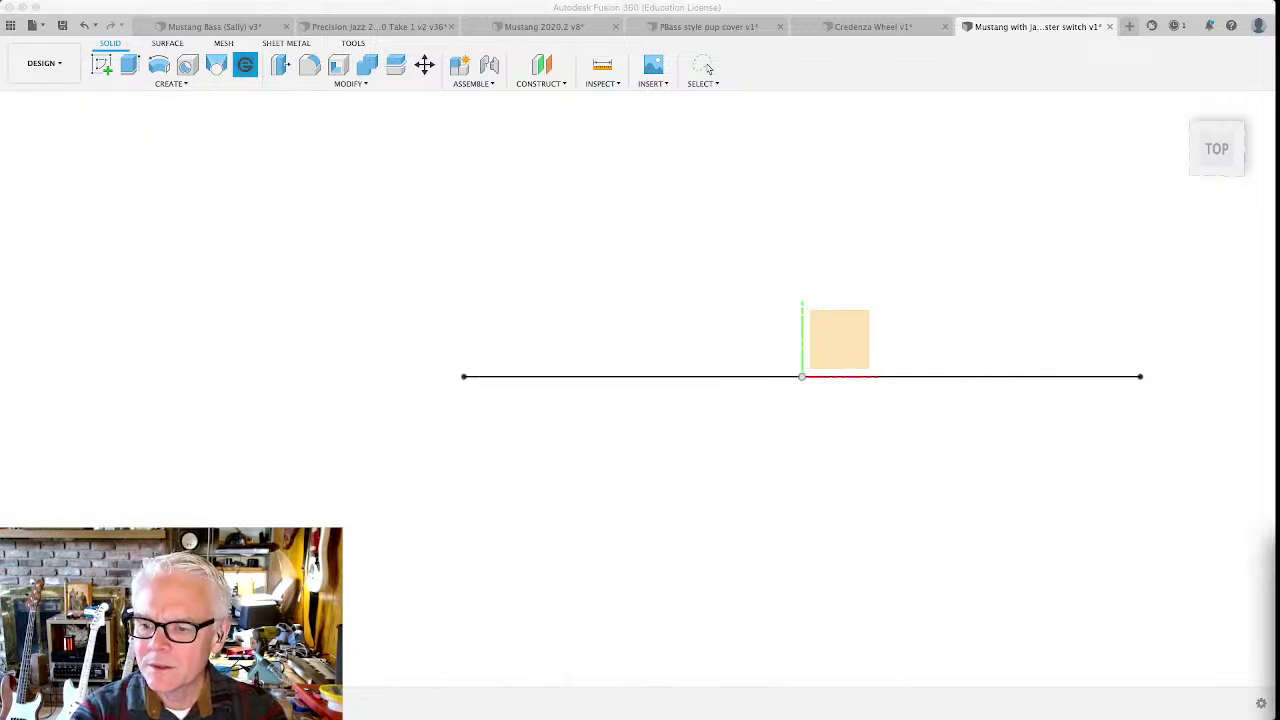
left_click(657, 540)
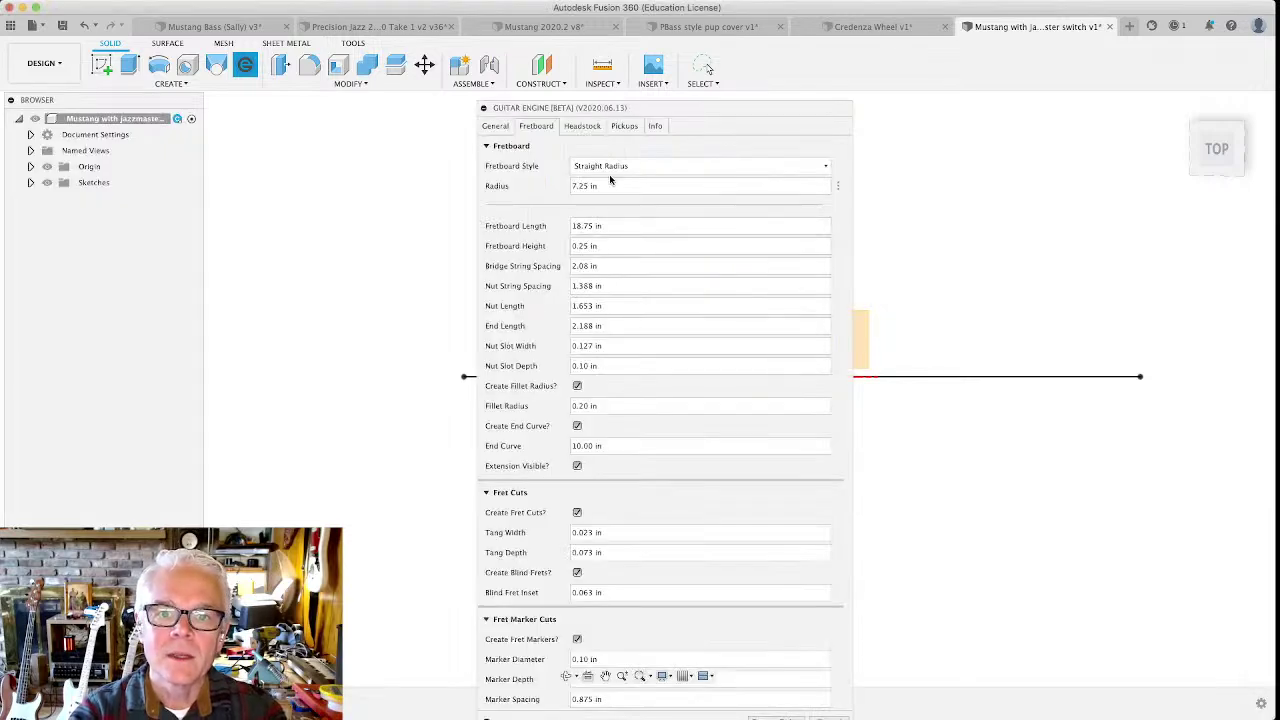
left_click_drag(612, 186, 556, 190)
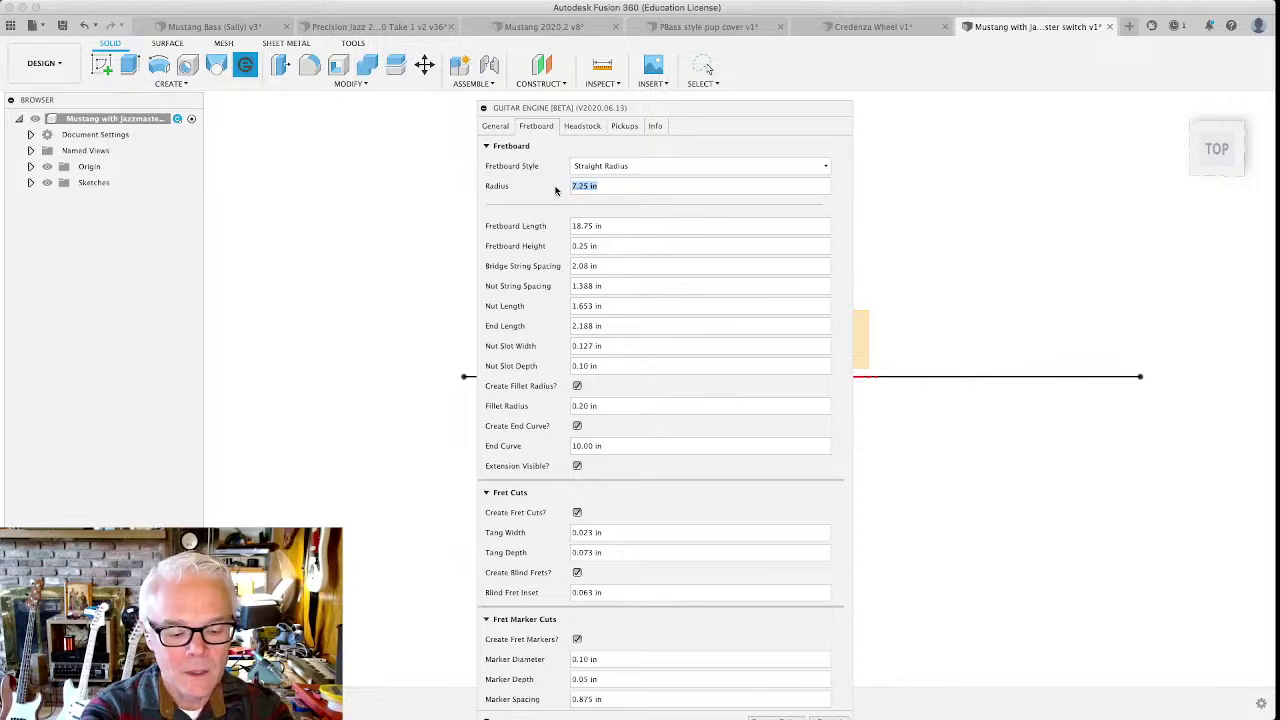
type("9")
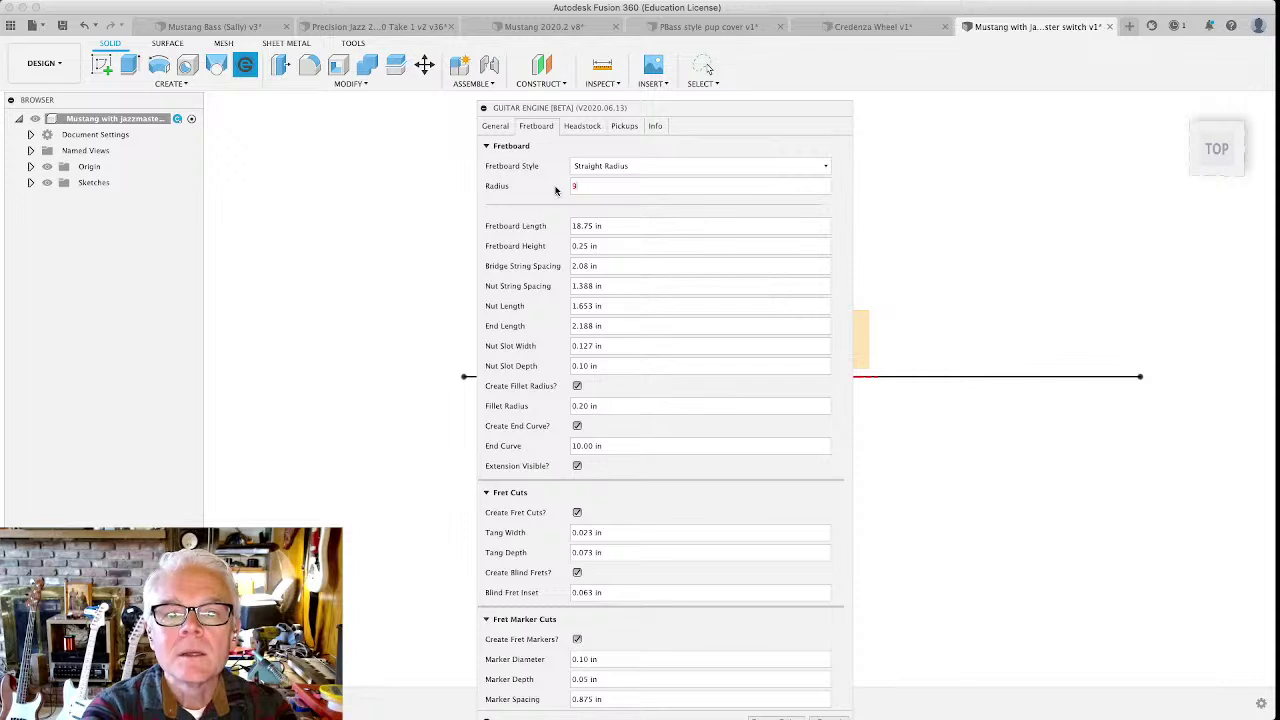
type(" i.5")
key("Tab")
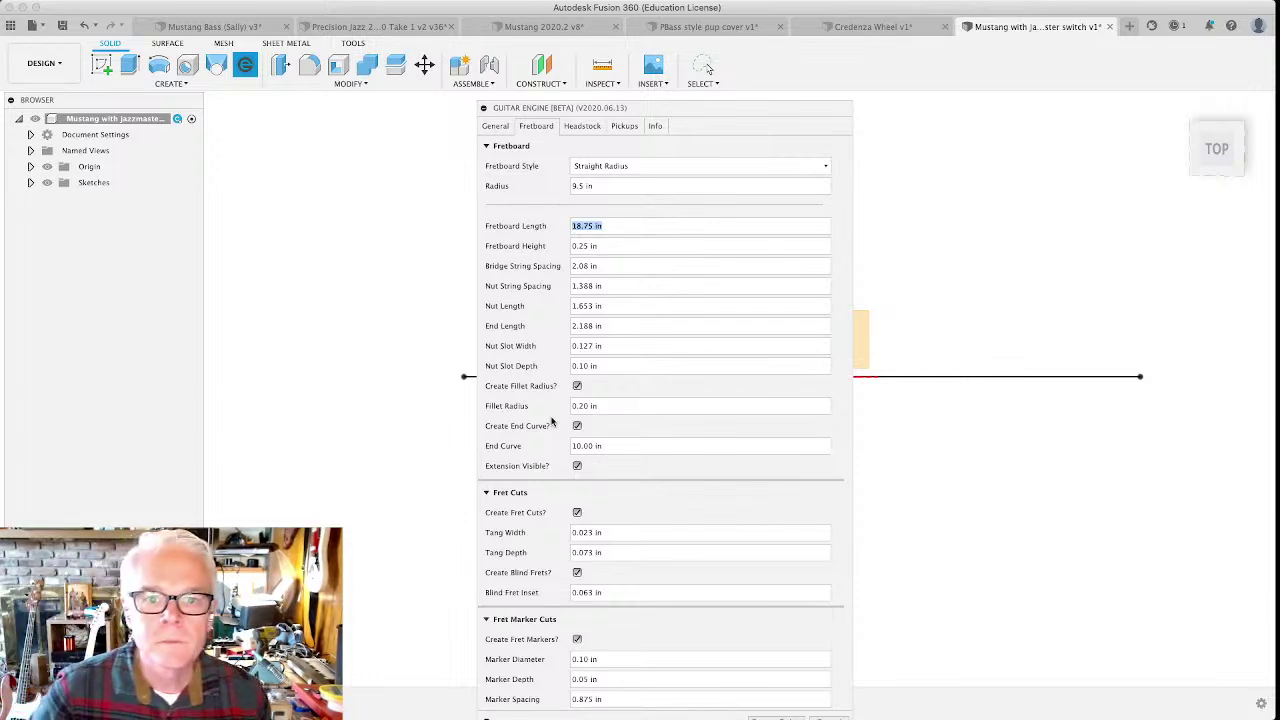
type("17.5 in")
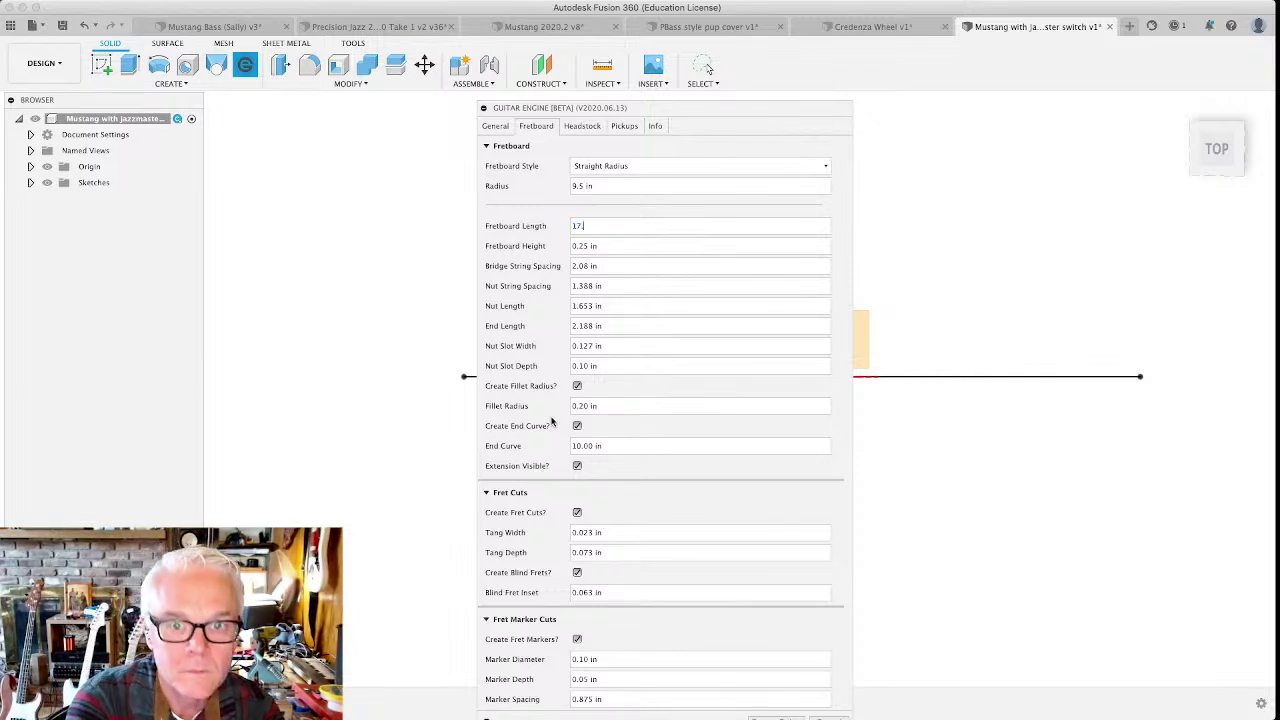
left_click(605, 247)
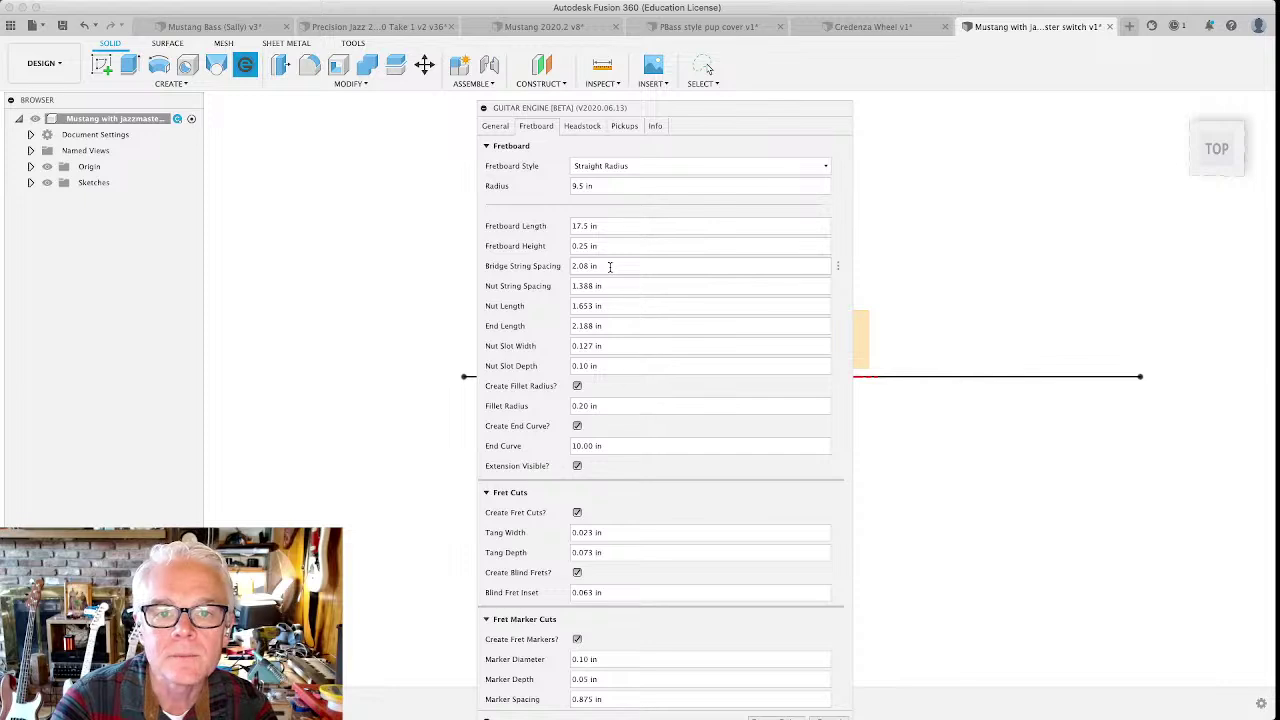